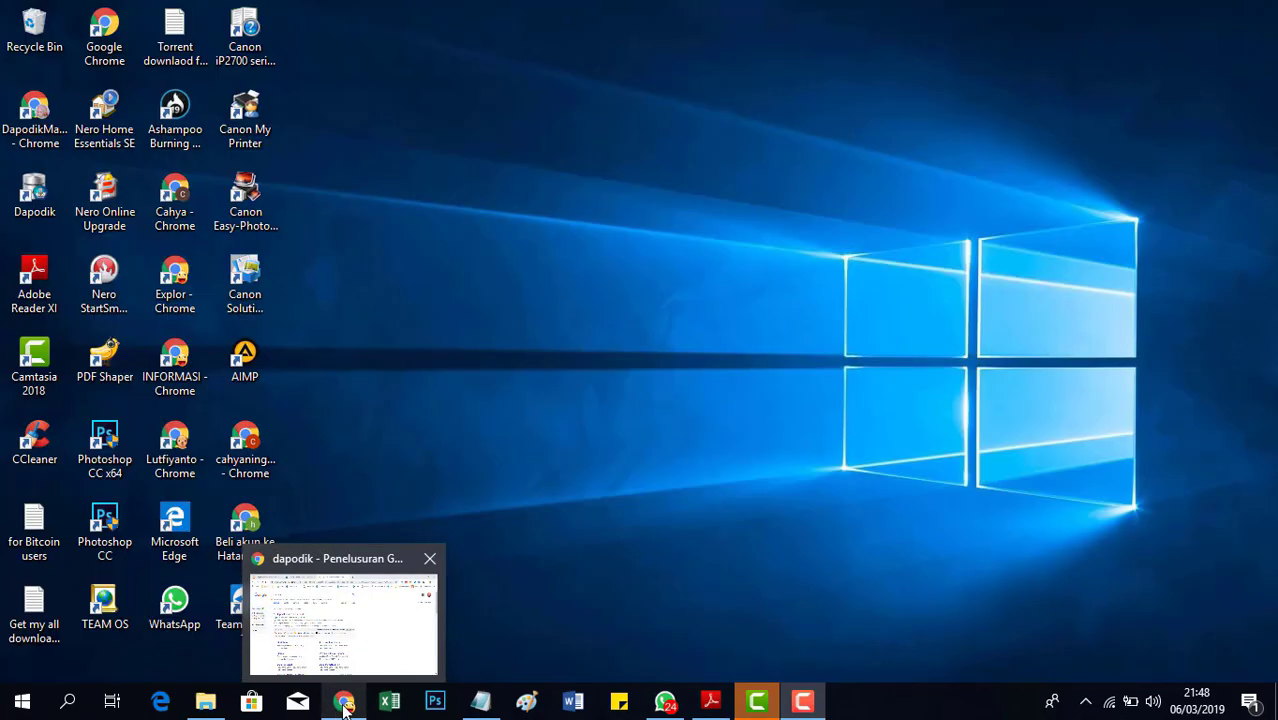
# Switch to Google Chrome, search for "dapodik" again and open the Dapodikdasmen: Beranda result
pyautogui.click(343, 703)
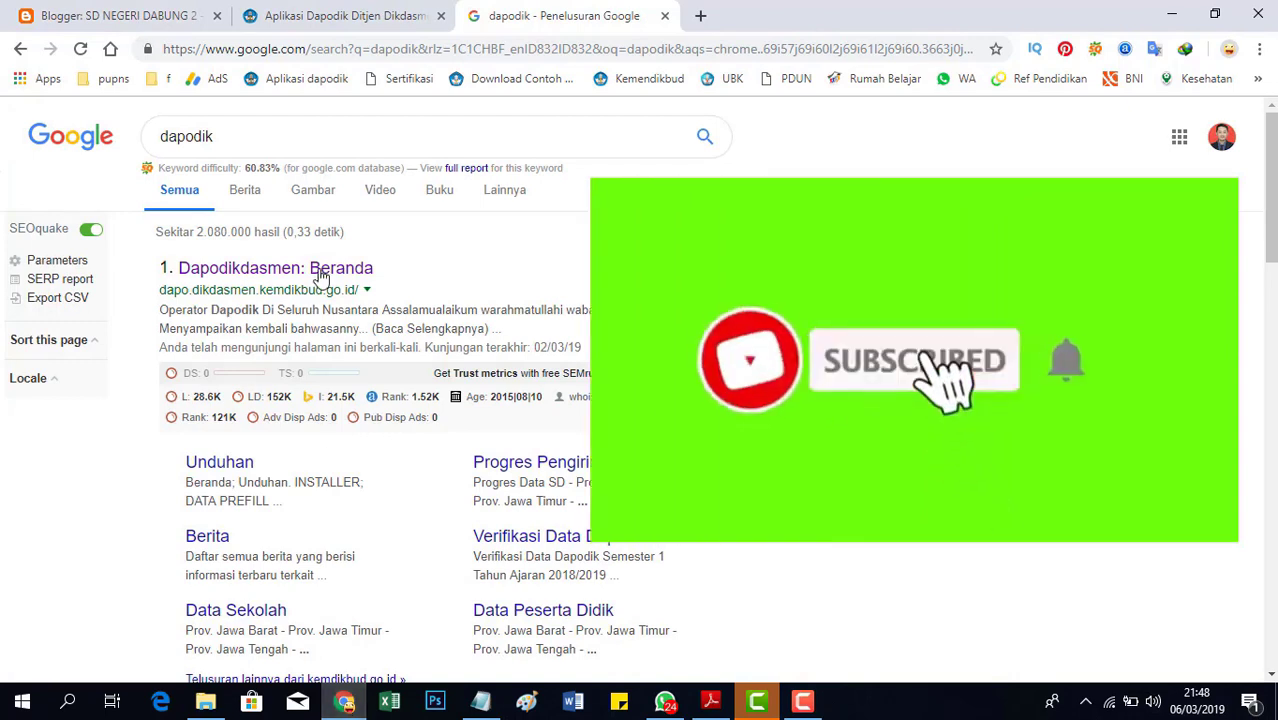
pyautogui.doubleClick(145, 134)
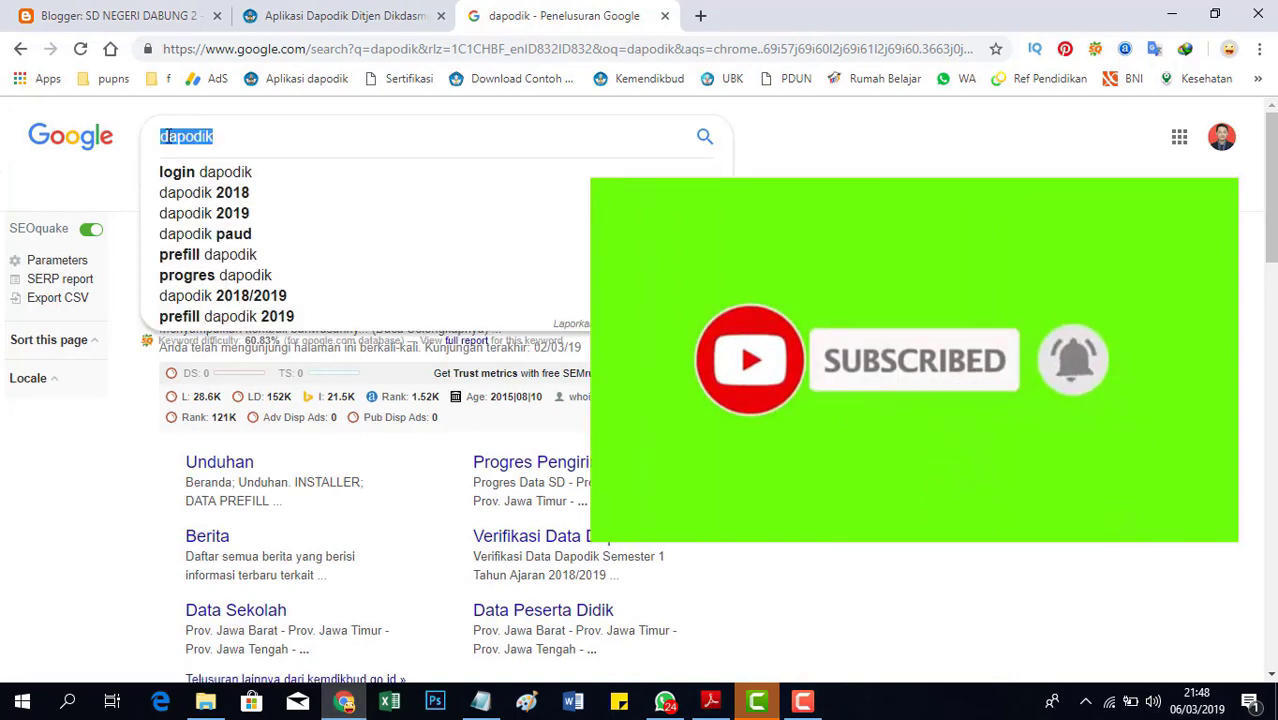
pyautogui.click(265, 134)
pyautogui.press('Return')
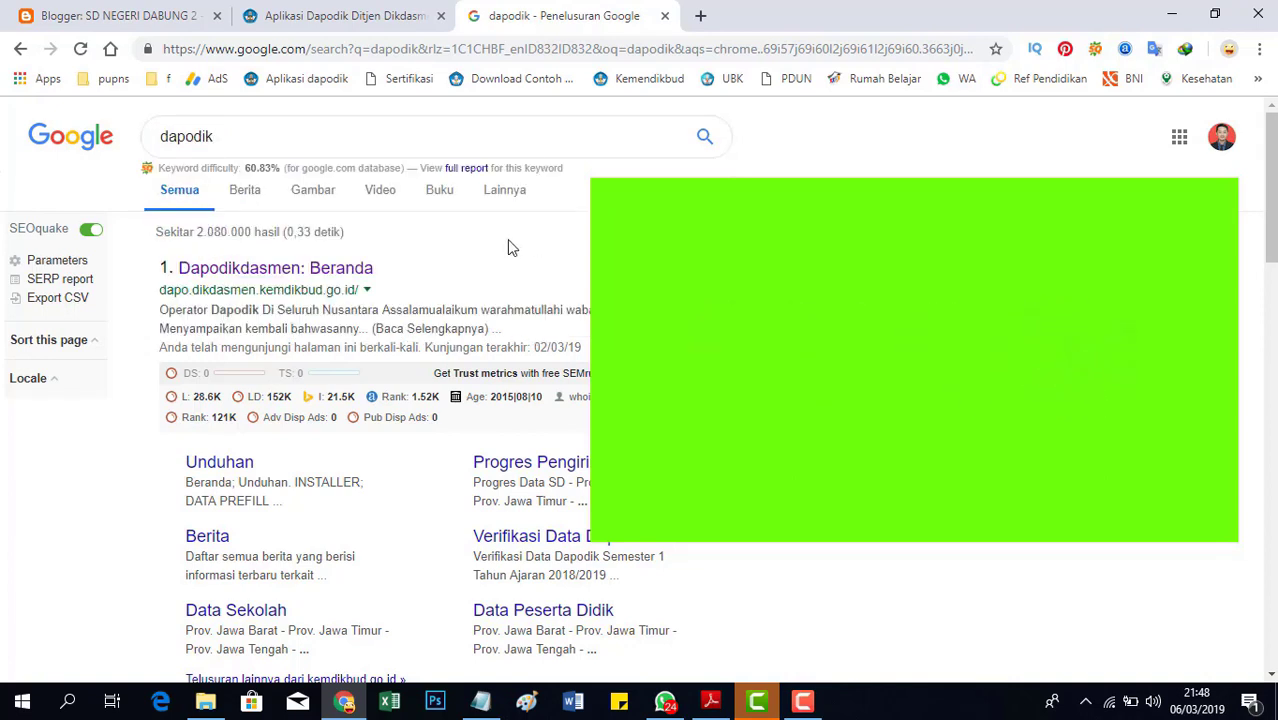
pyautogui.click(340, 280)
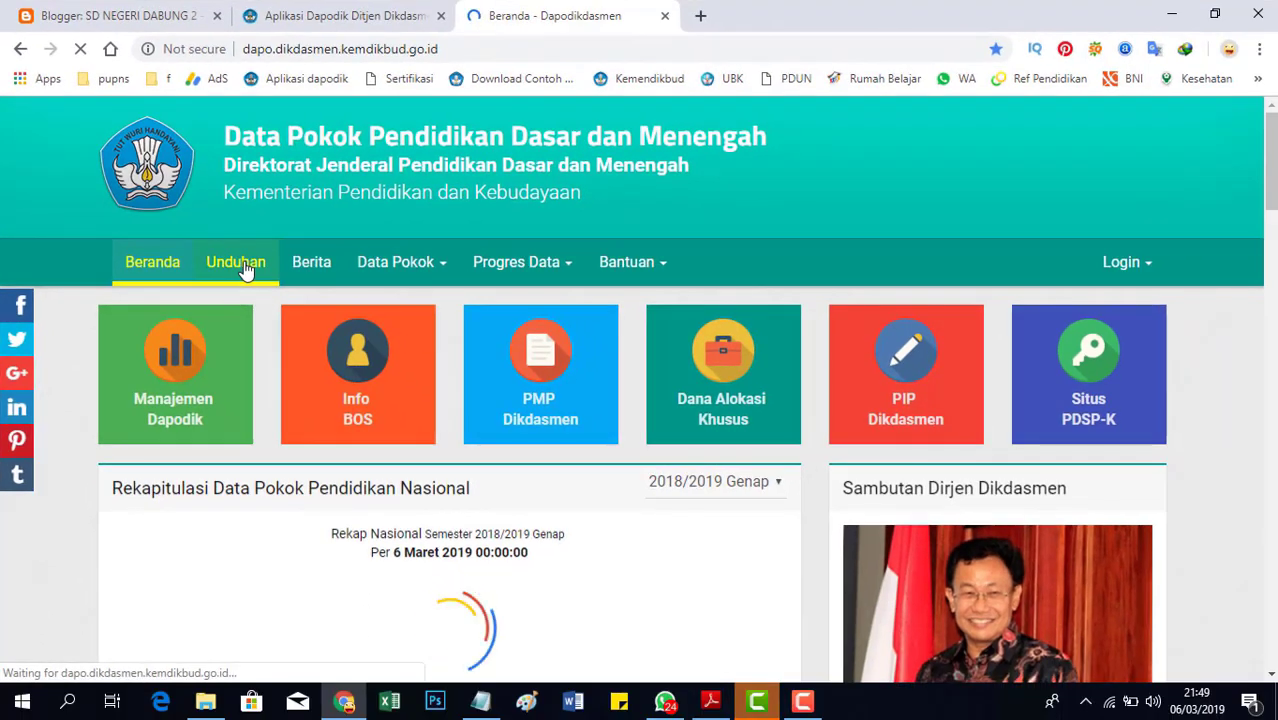
# Find the Jawa Timur prefill links in the Data Prefill section of the Unduhan page and open the Prefill Rapor generator link
pyautogui.click(245, 270)
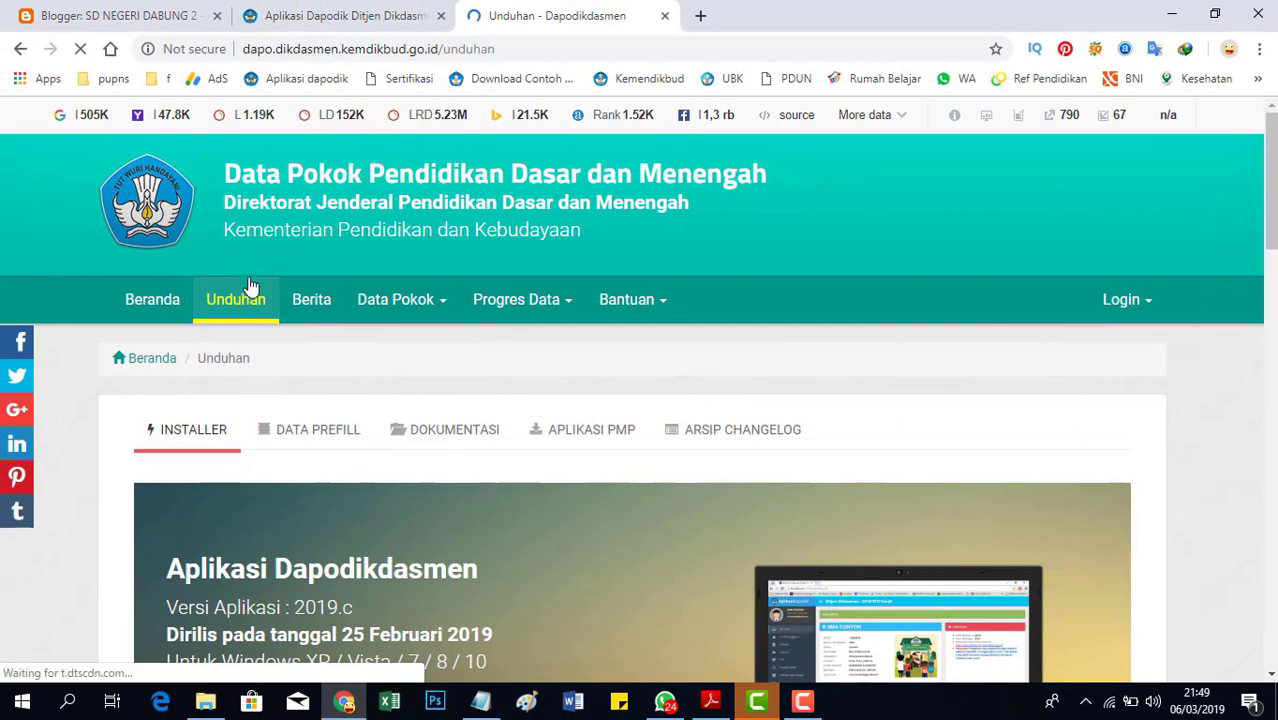
pyautogui.click(322, 438)
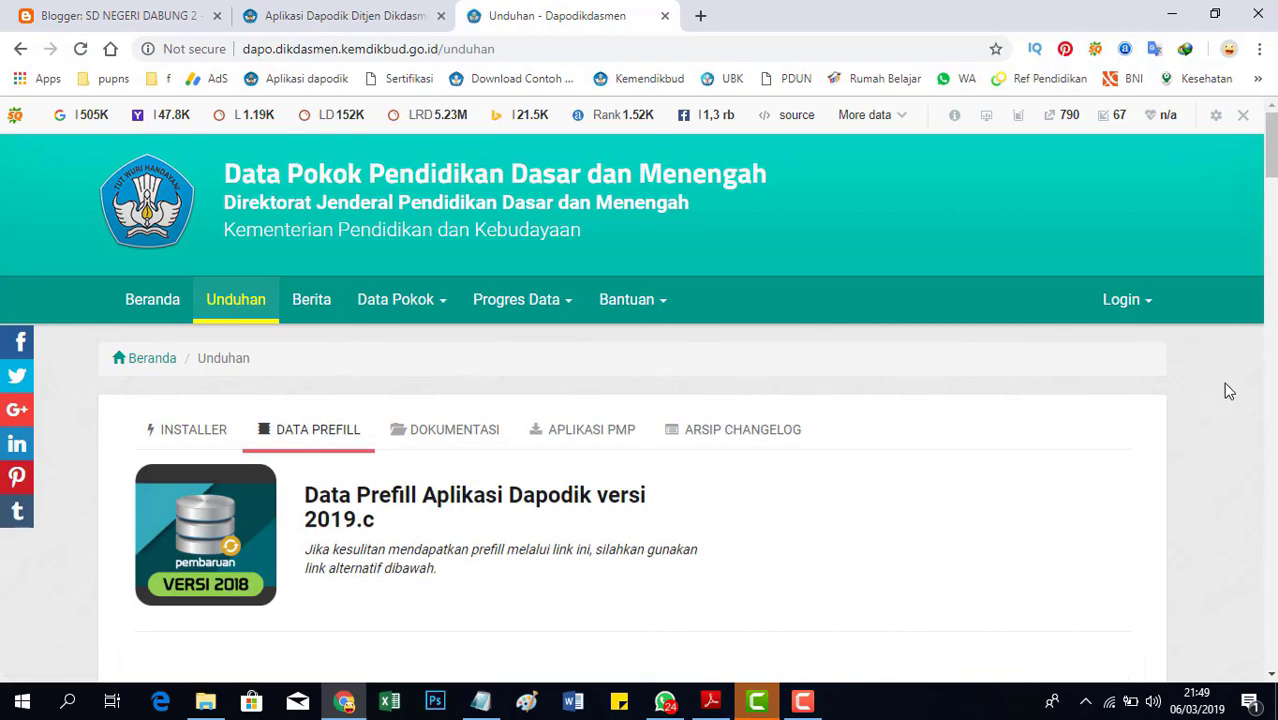
pyautogui.moveTo(1275, 176); pyautogui.dragTo(1275, 290)
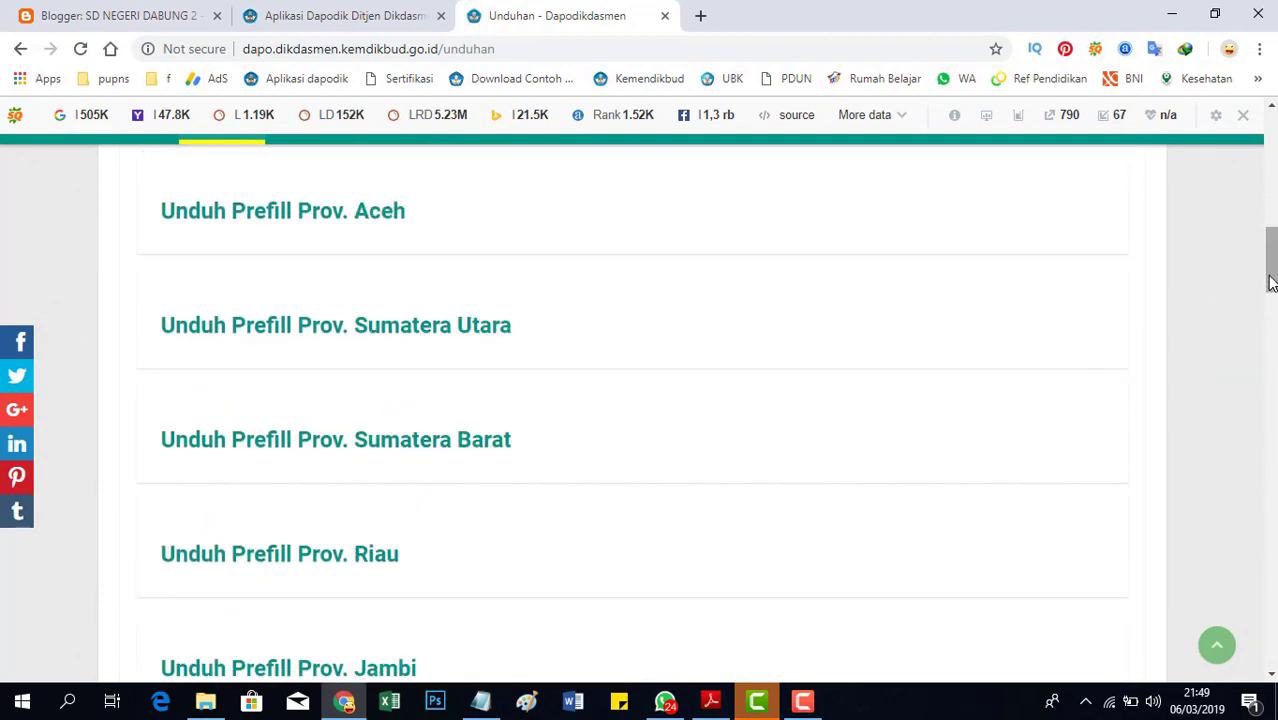
pyautogui.moveTo(1271, 282); pyautogui.dragTo(1272, 230)
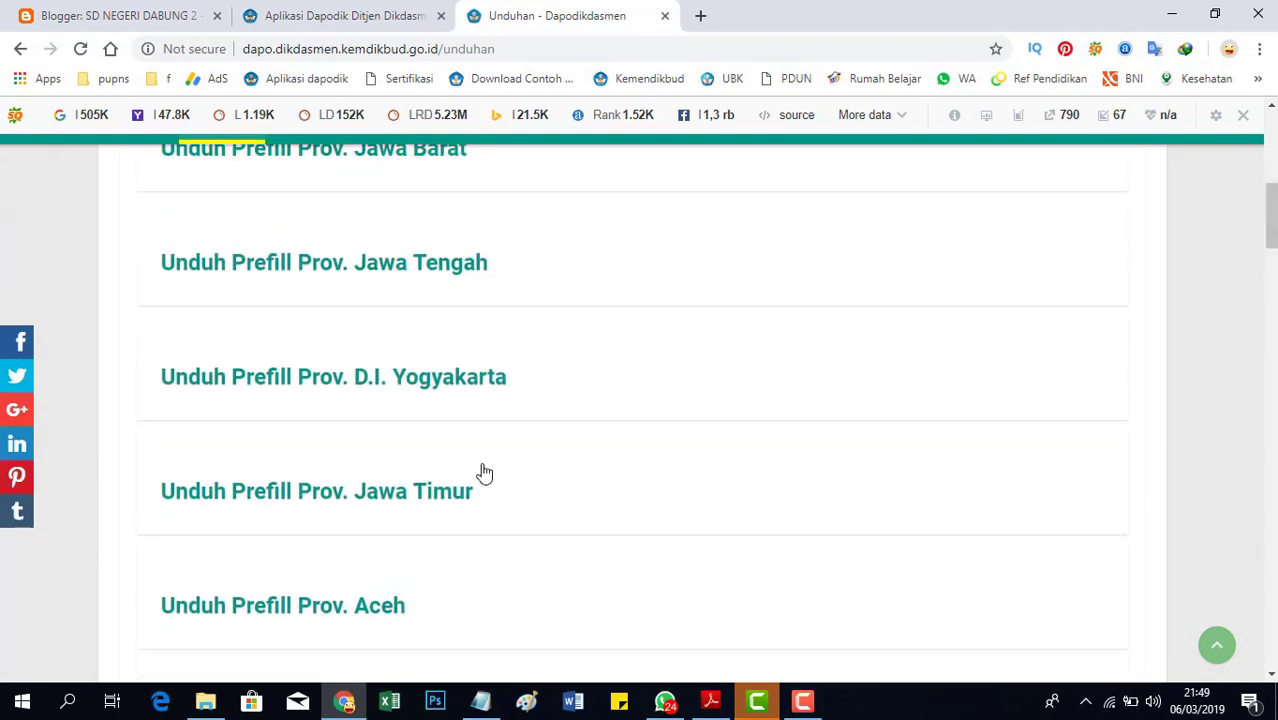
pyautogui.click(421, 495)
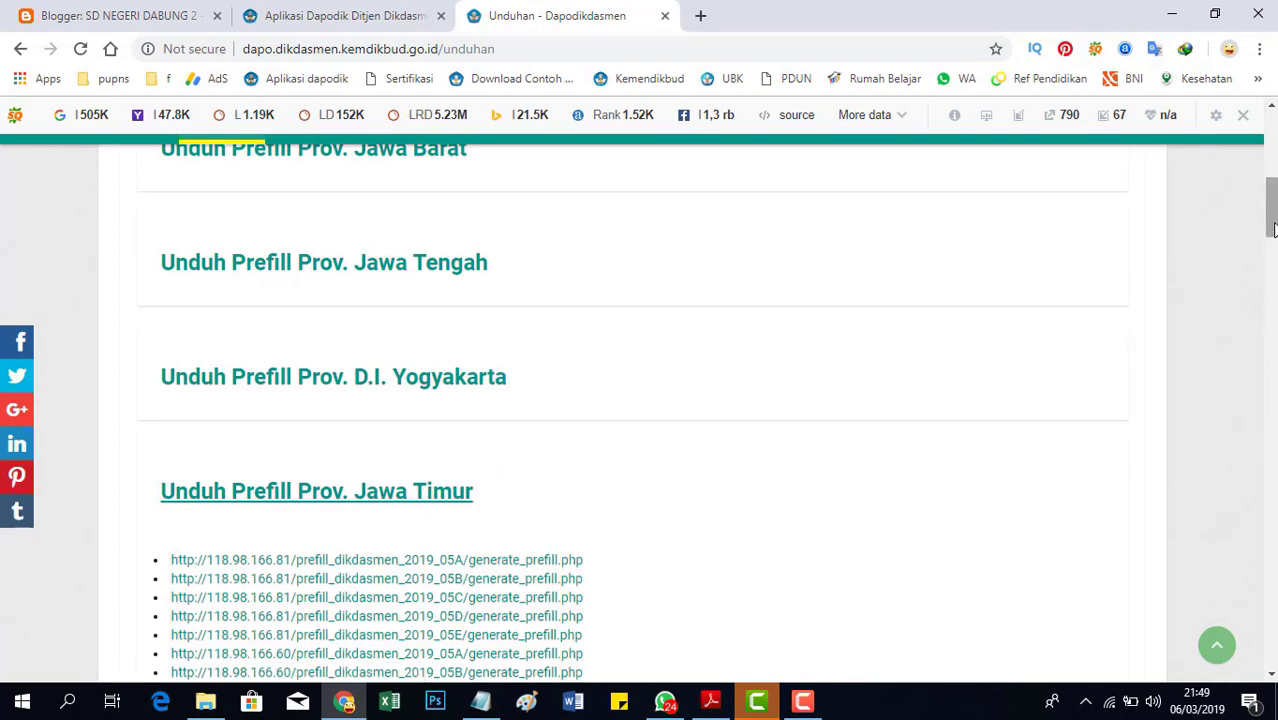
pyautogui.moveTo(1273, 228); pyautogui.dragTo(1273, 273)
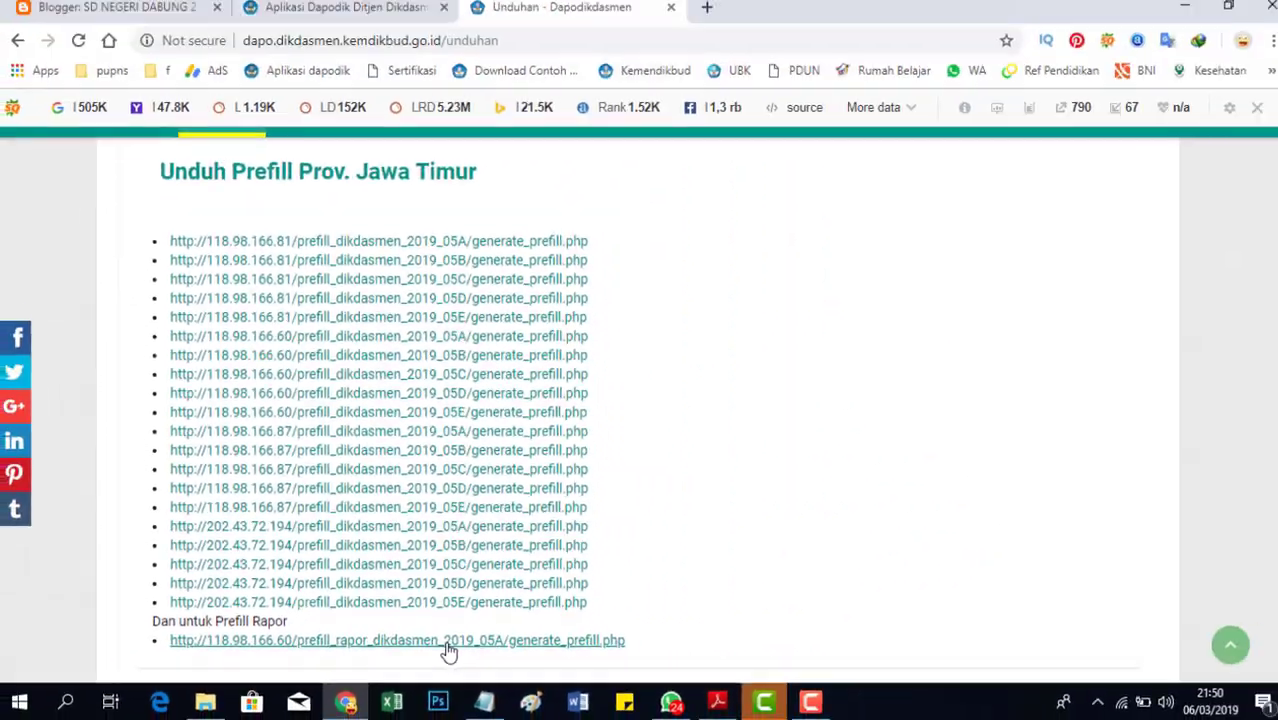
pyautogui.click(760, 620)
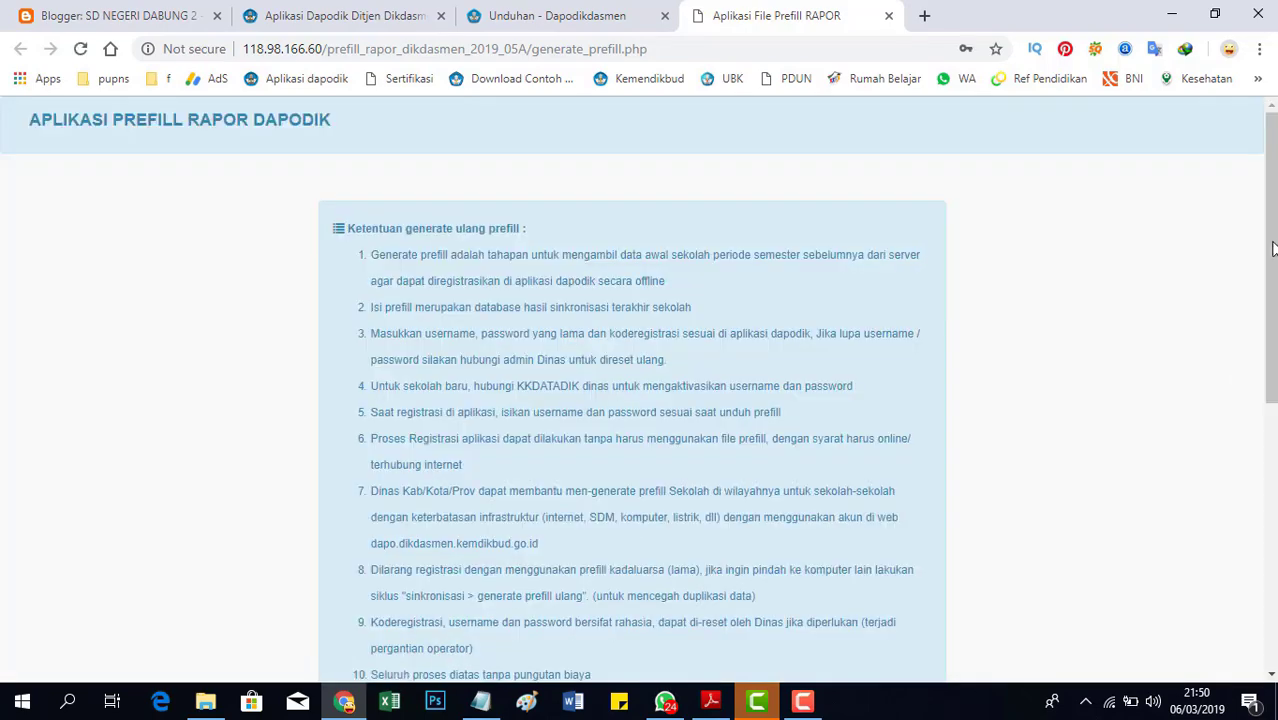
# Paste the school's registration code into the Prefill Rapor form beside the saved login and generate the prefill file
pyautogui.scroll(-2, 1274, 248)
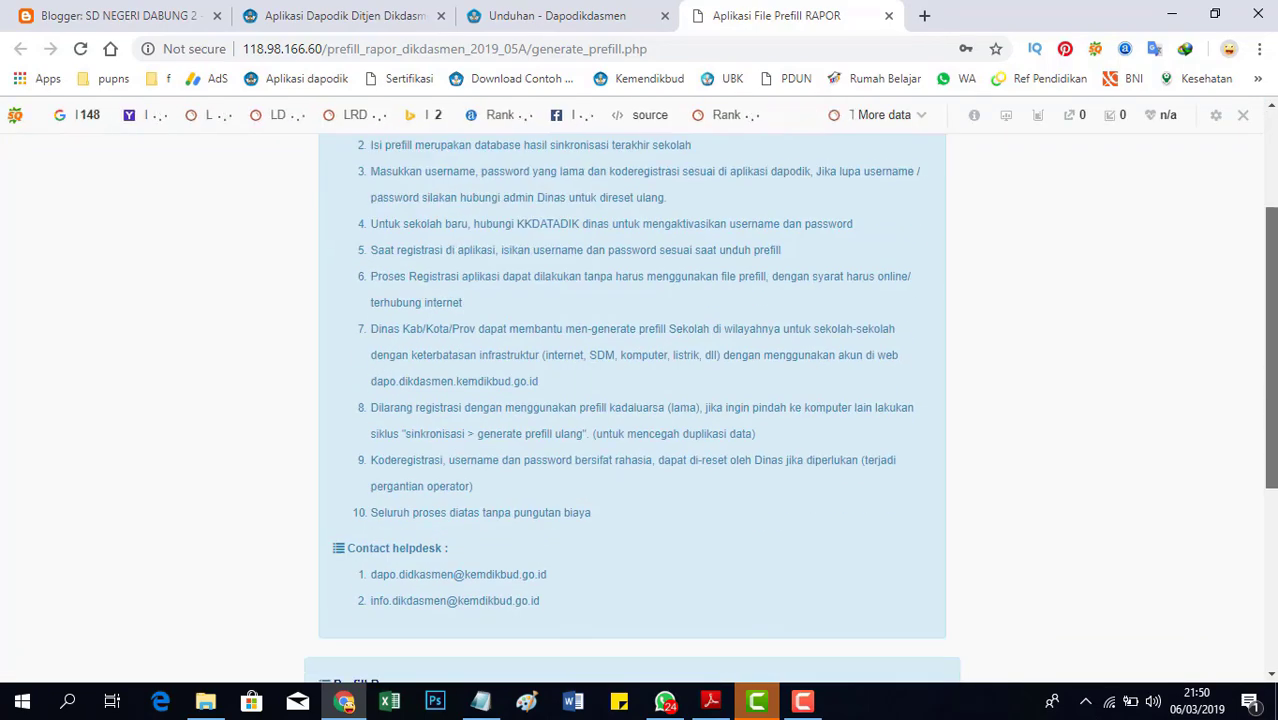
pyautogui.scroll(-3, 640, 400)
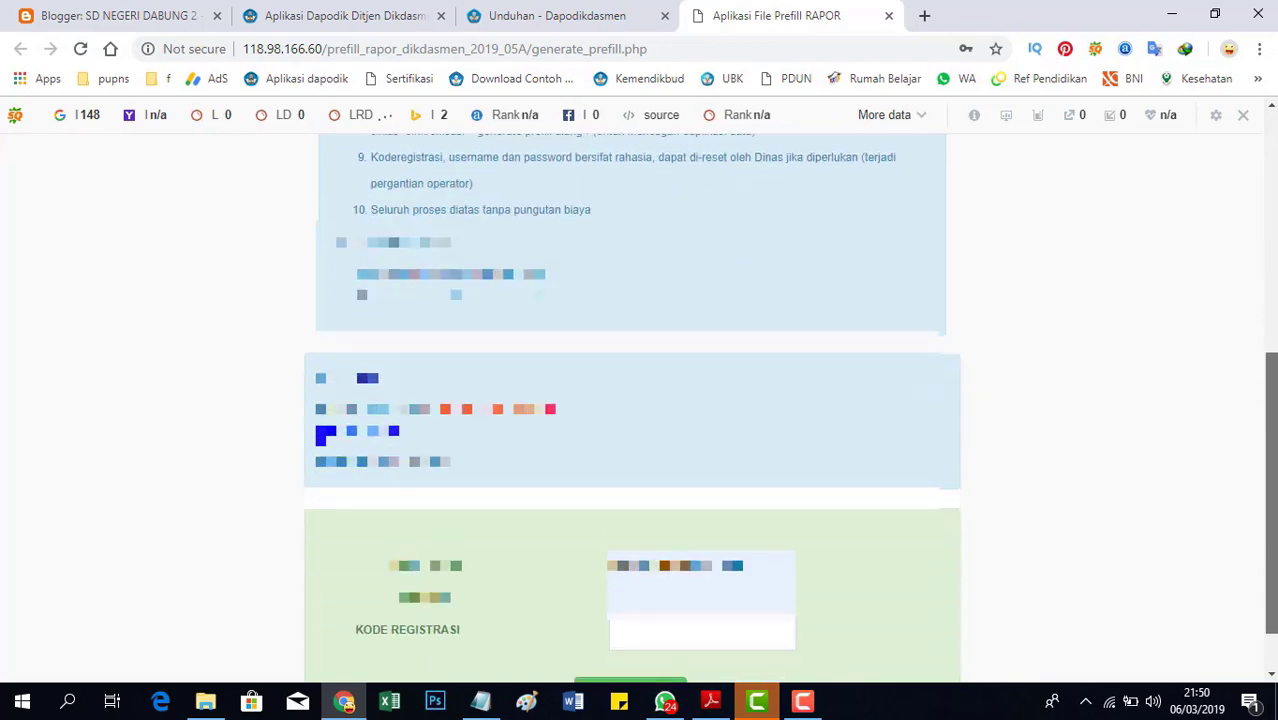
pyautogui.moveTo(1272, 488); pyautogui.dragTo(1272, 520)
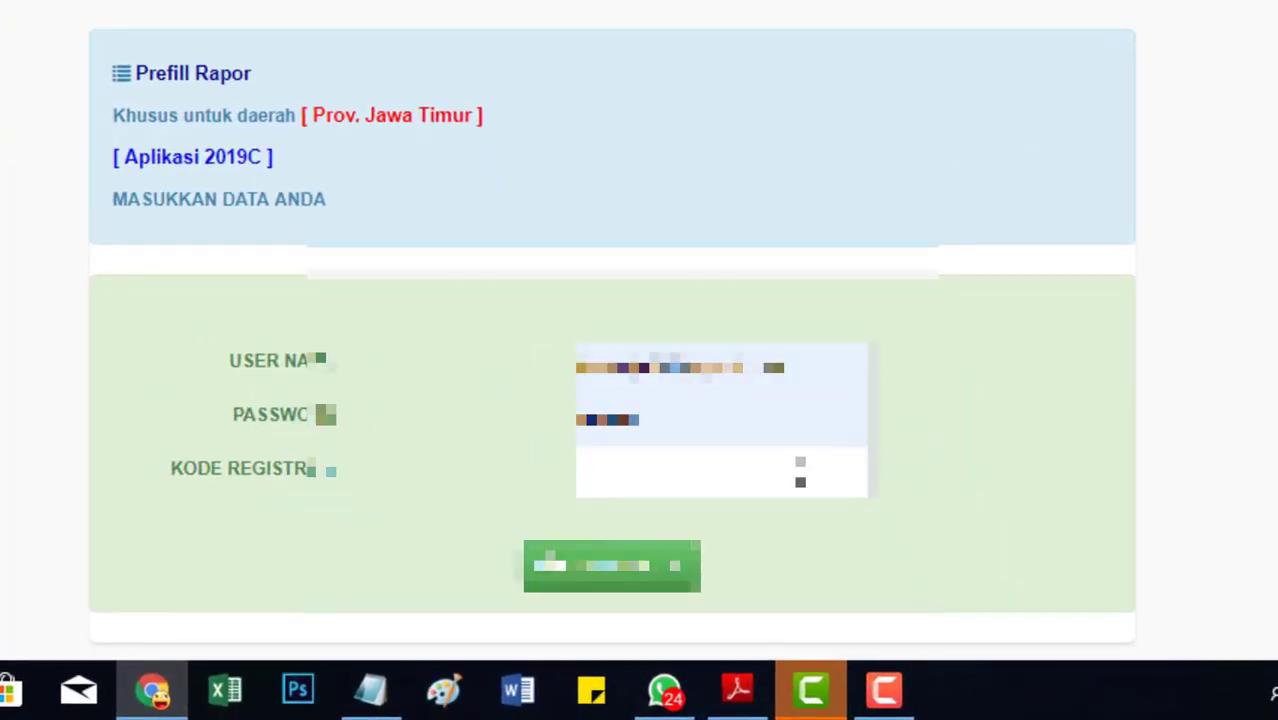
pyautogui.click(800, 477)
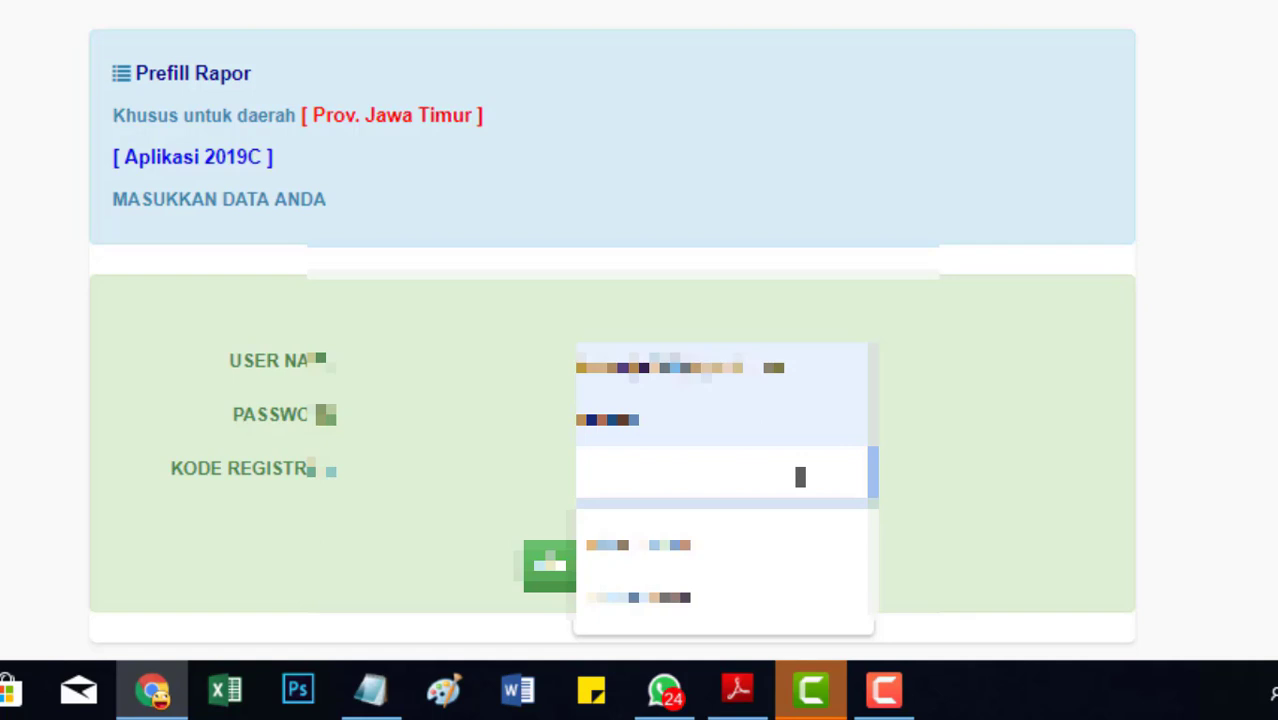
pyautogui.hotkey('ctrl', 'v')
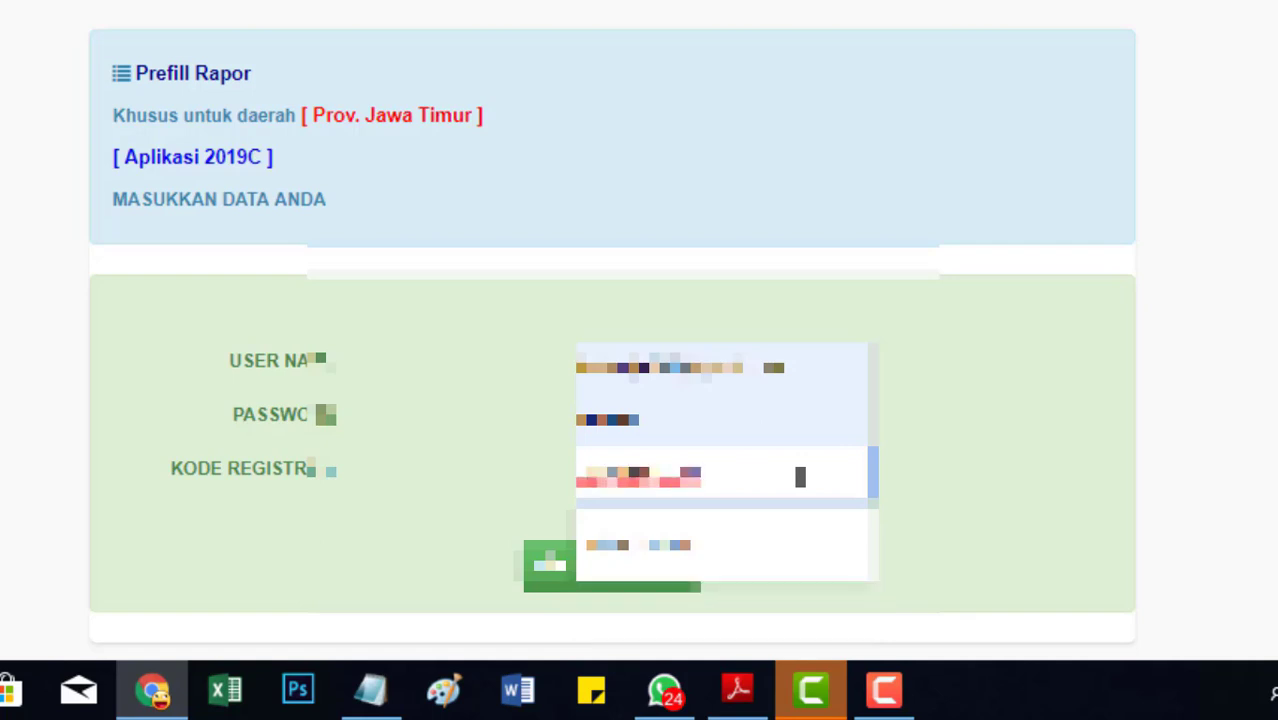
pyautogui.click(964, 443)
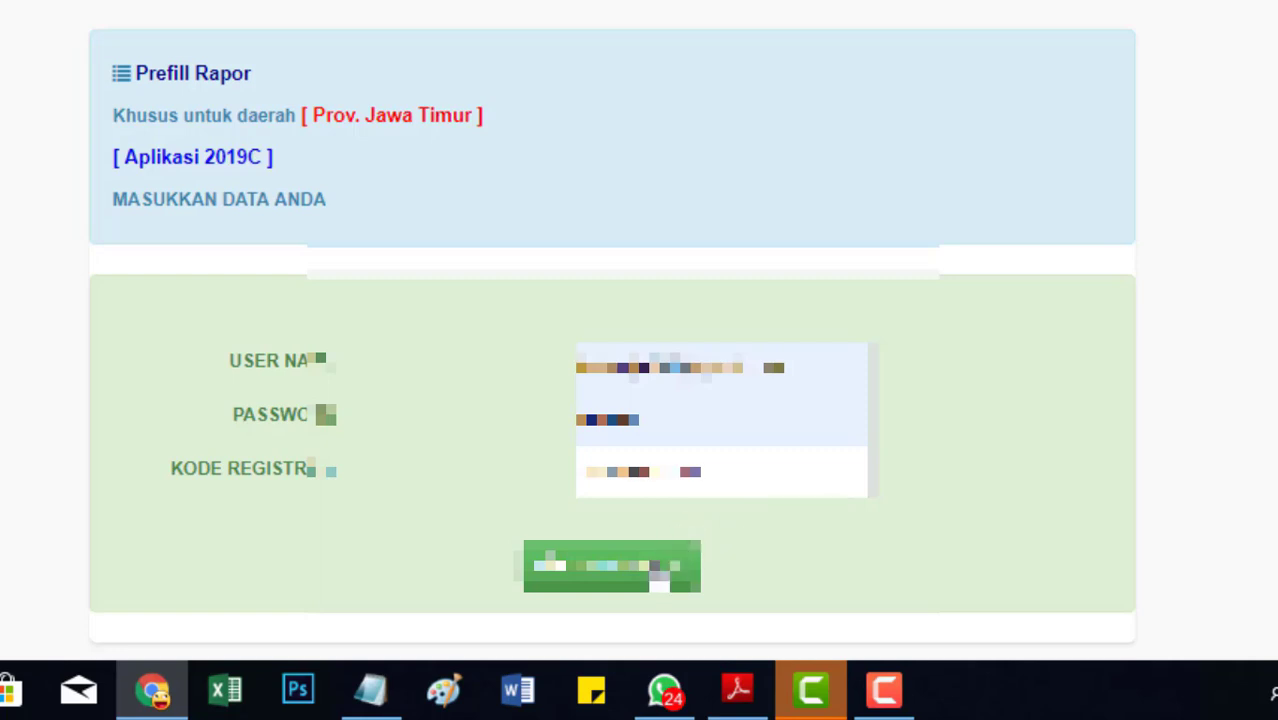
pyautogui.click(654, 579)
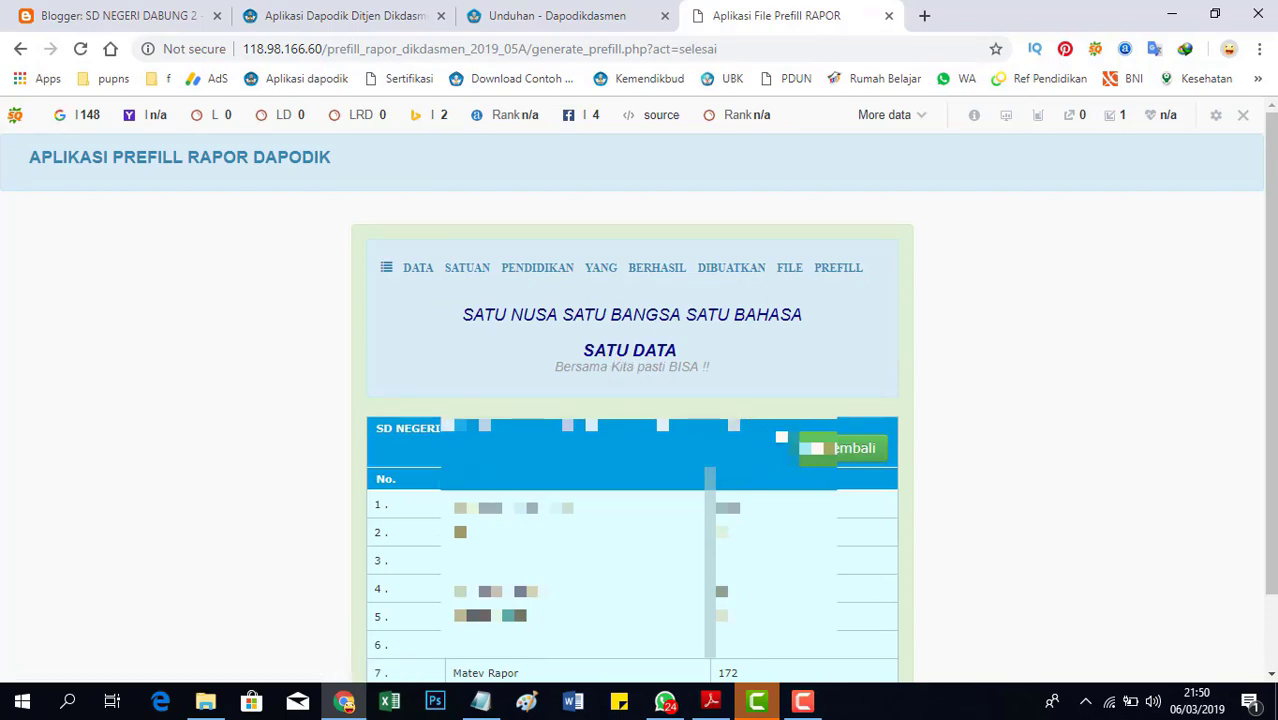
# Download the generated rapor prefill file and close the old Aplikasi Dapodik tab
pyautogui.click(781, 438)
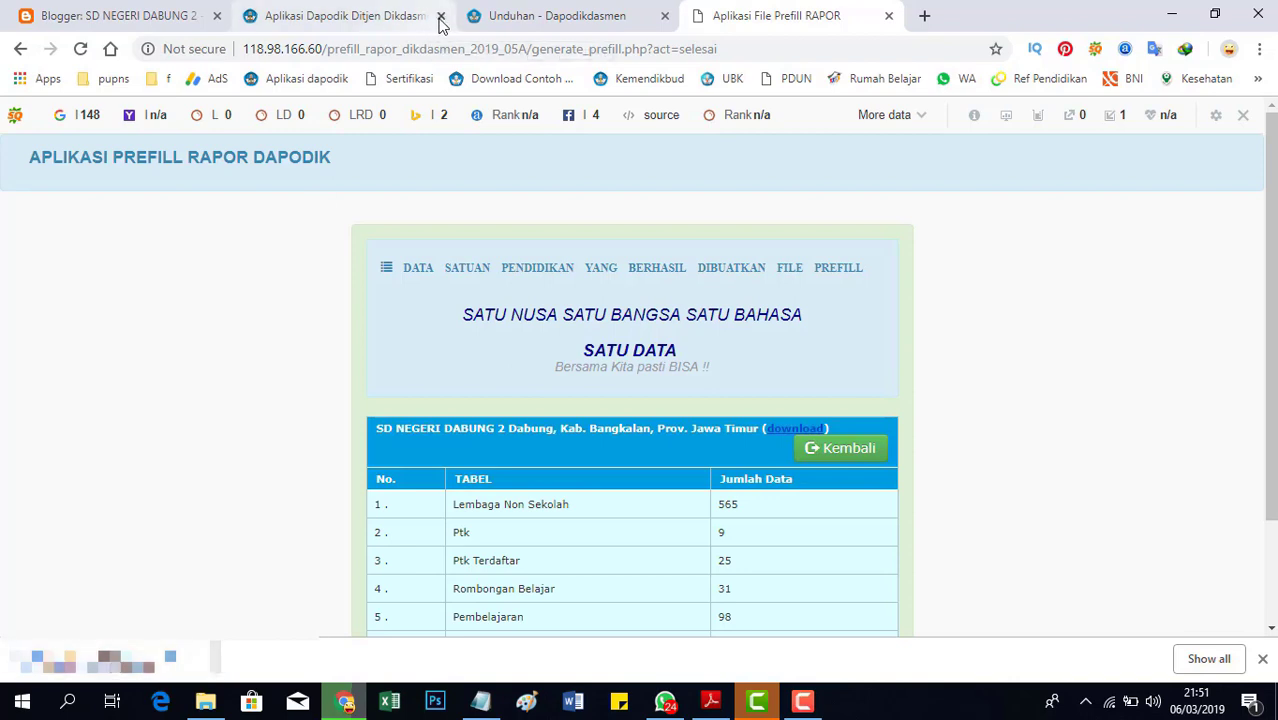
pyautogui.click(441, 16)
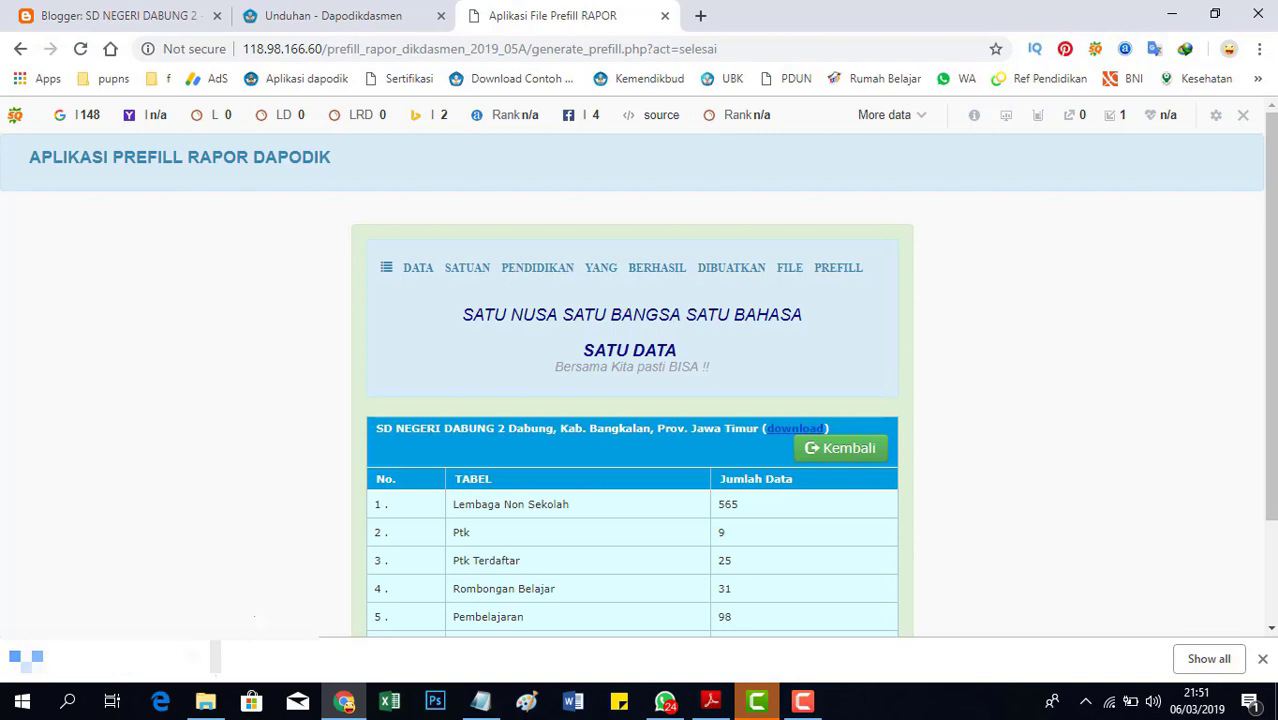
# Switch to File Explorer and move the downloaded prefill file from Downloads to C:\prefill_dapodik, then return to drive C
pyautogui.click(206, 703)
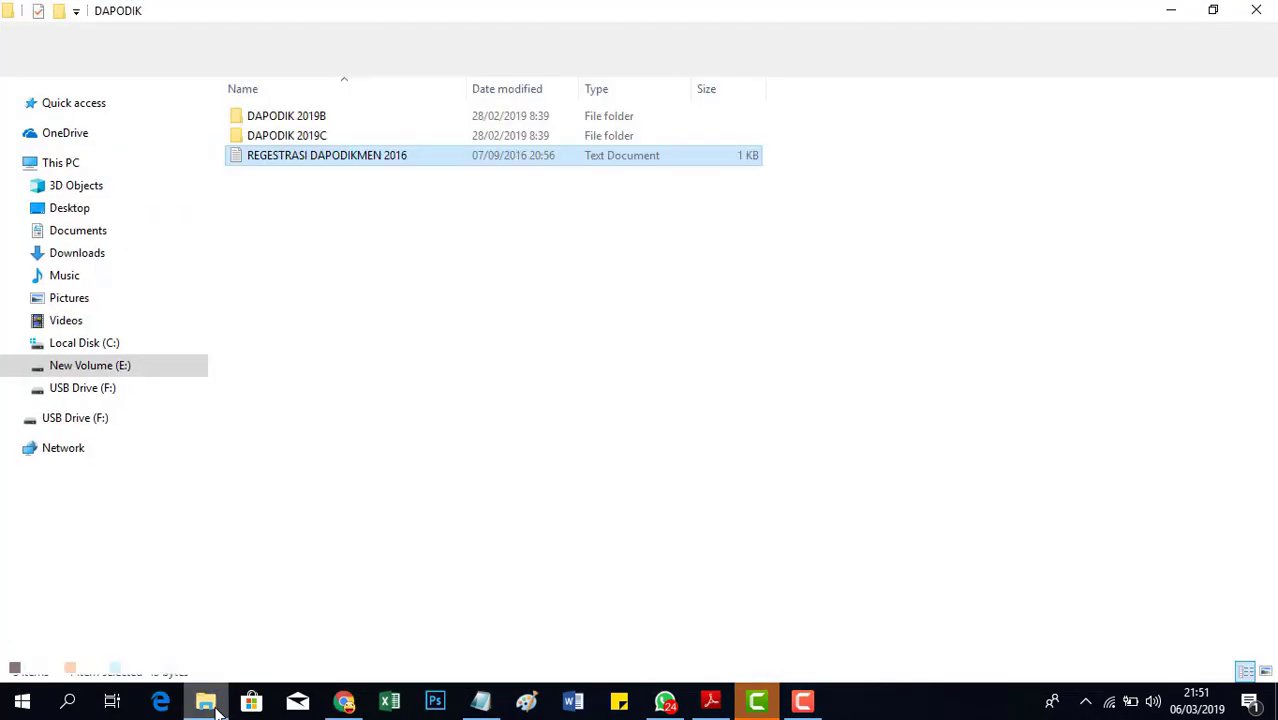
pyautogui.click(162, 255)
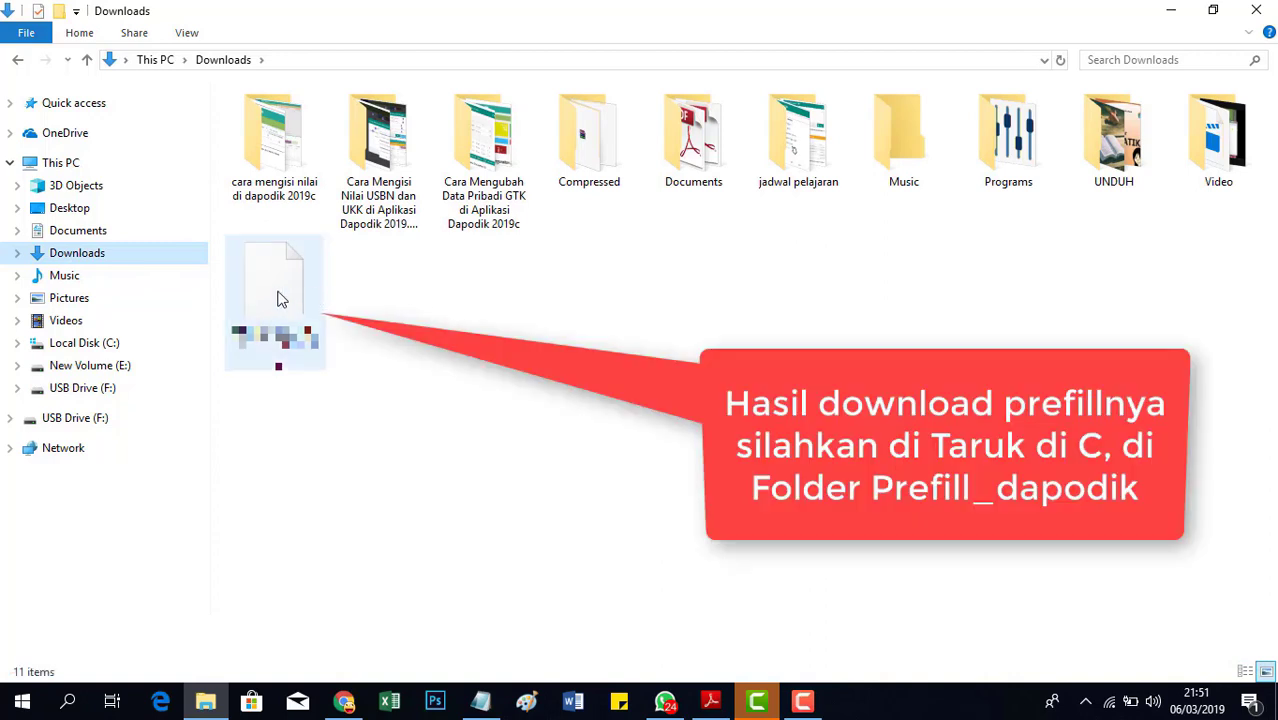
pyautogui.click(280, 299)
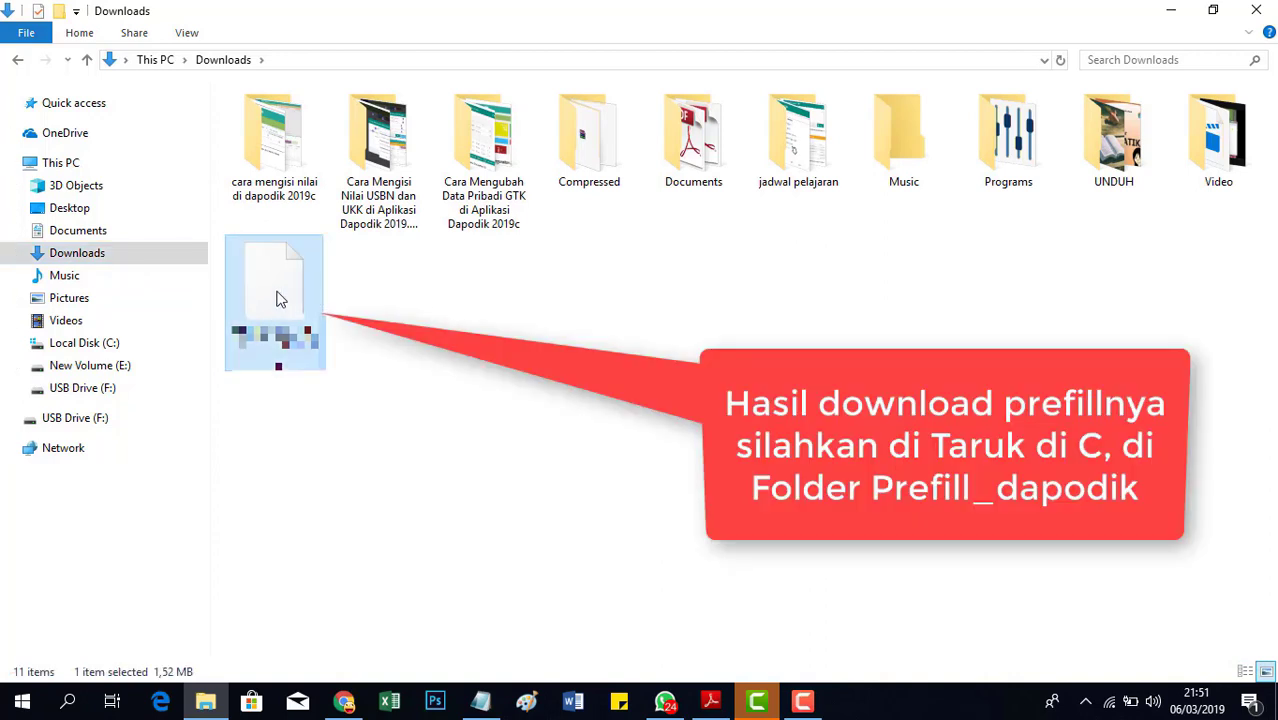
pyautogui.rightClick(280, 299)
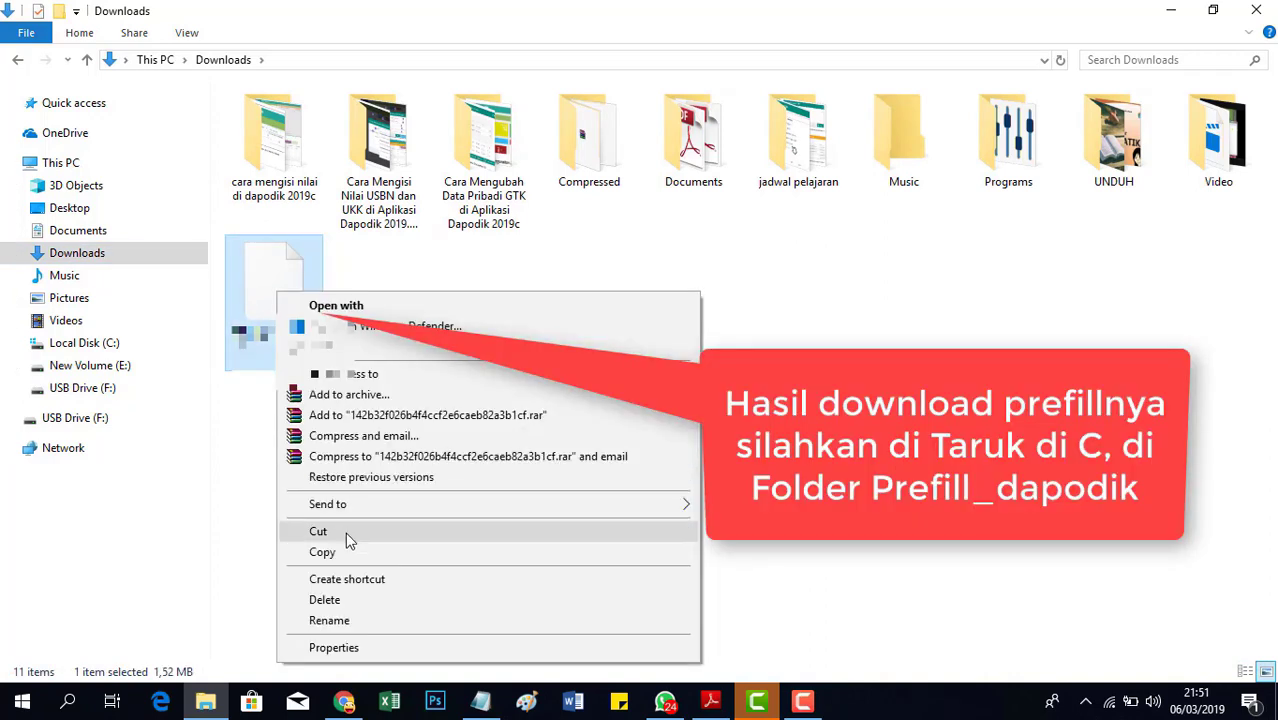
pyautogui.click(349, 540)
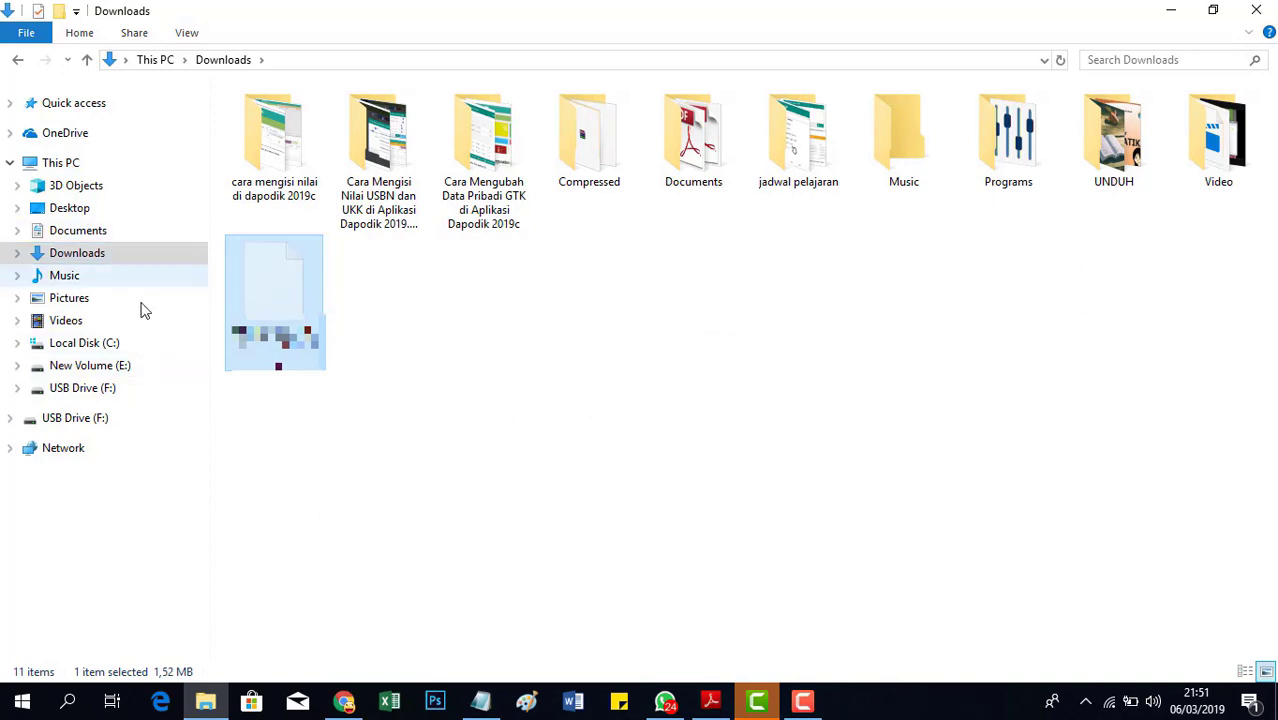
pyautogui.click(141, 341)
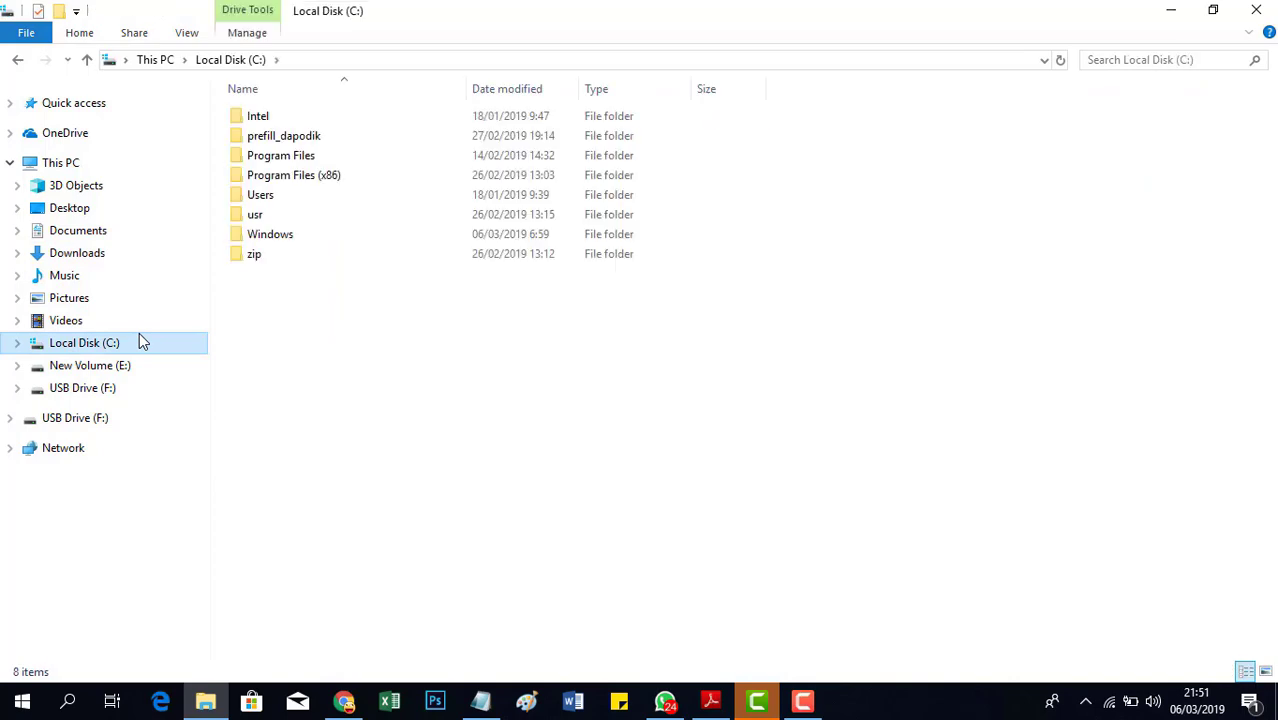
pyautogui.doubleClick(322, 138)
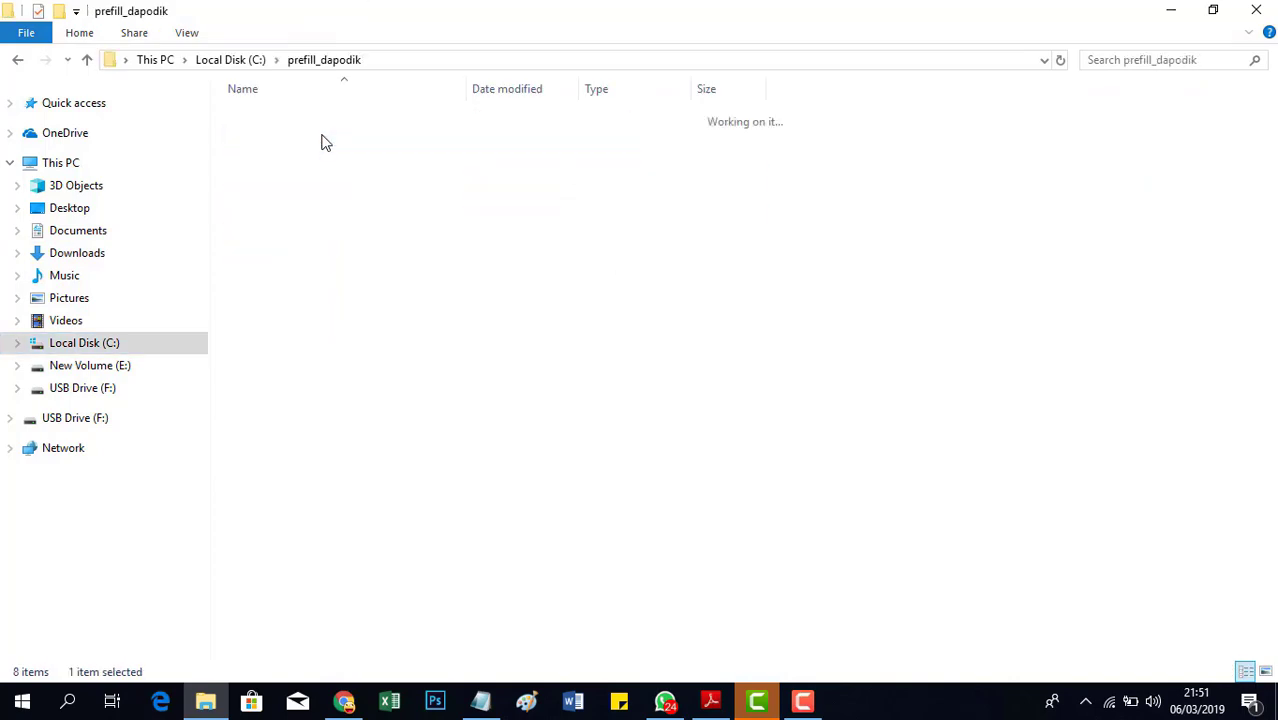
pyautogui.rightClick(322, 195)
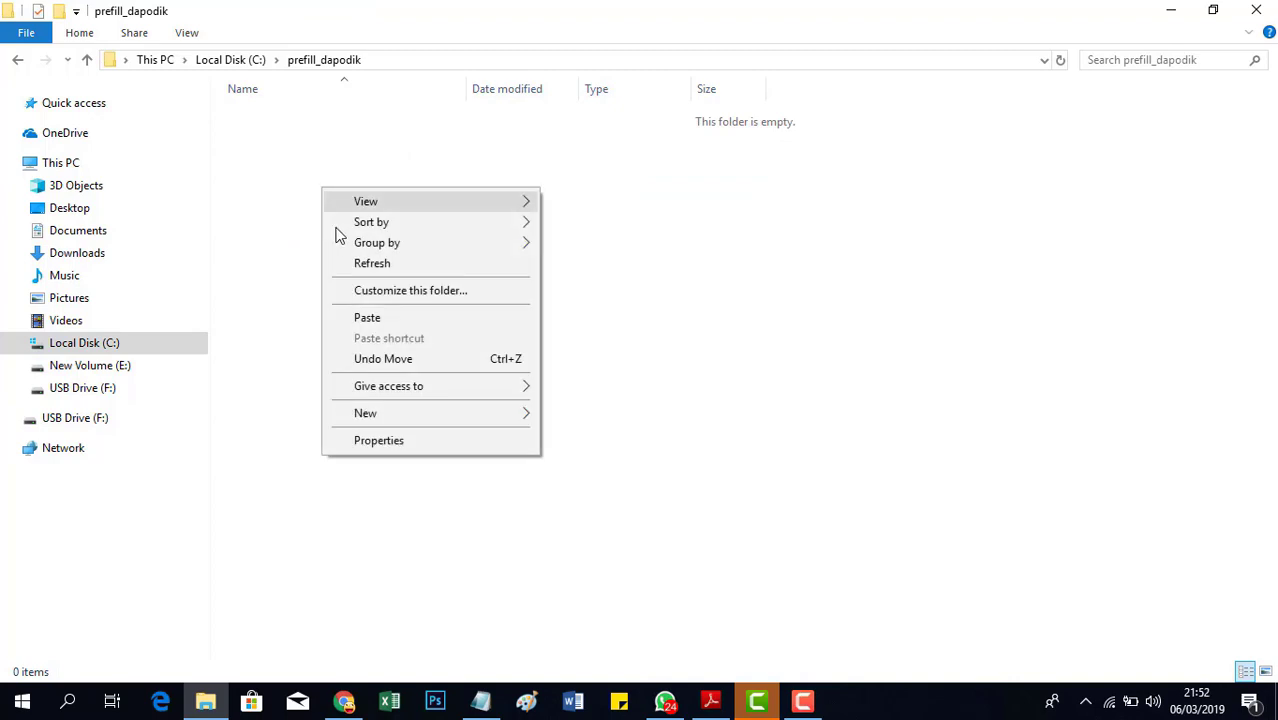
pyautogui.click(364, 322)
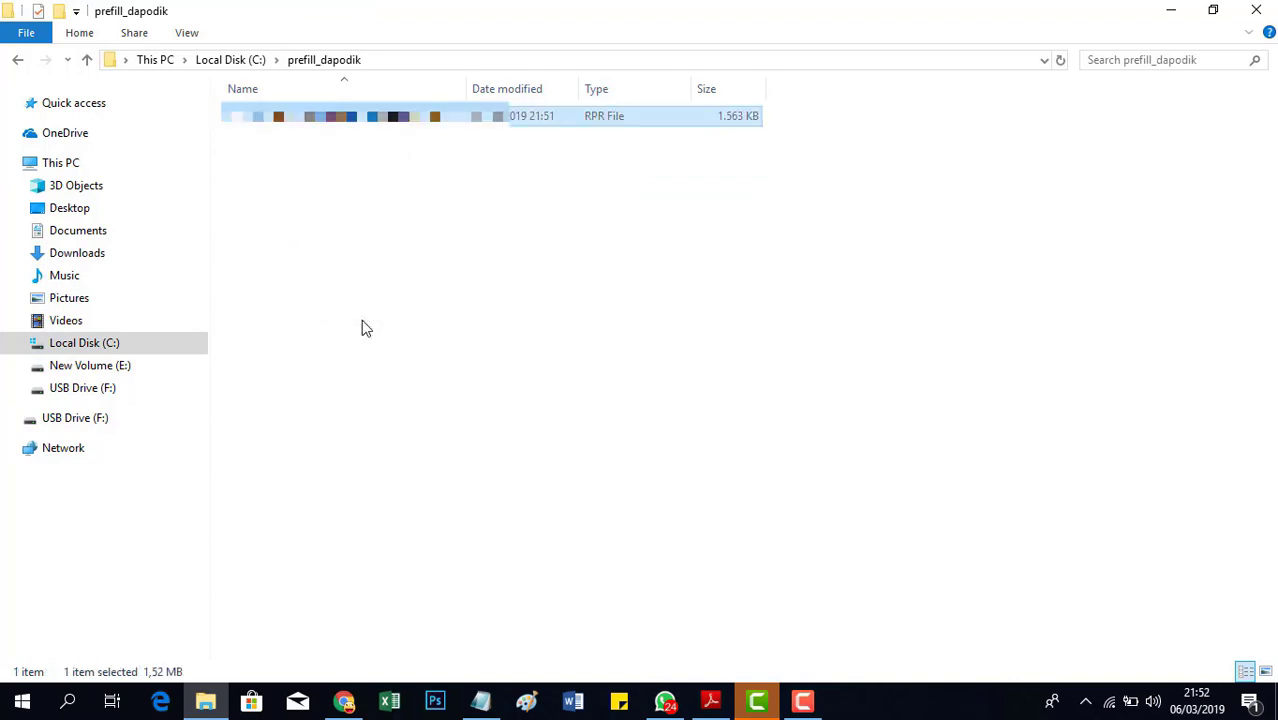
pyautogui.click(190, 343)
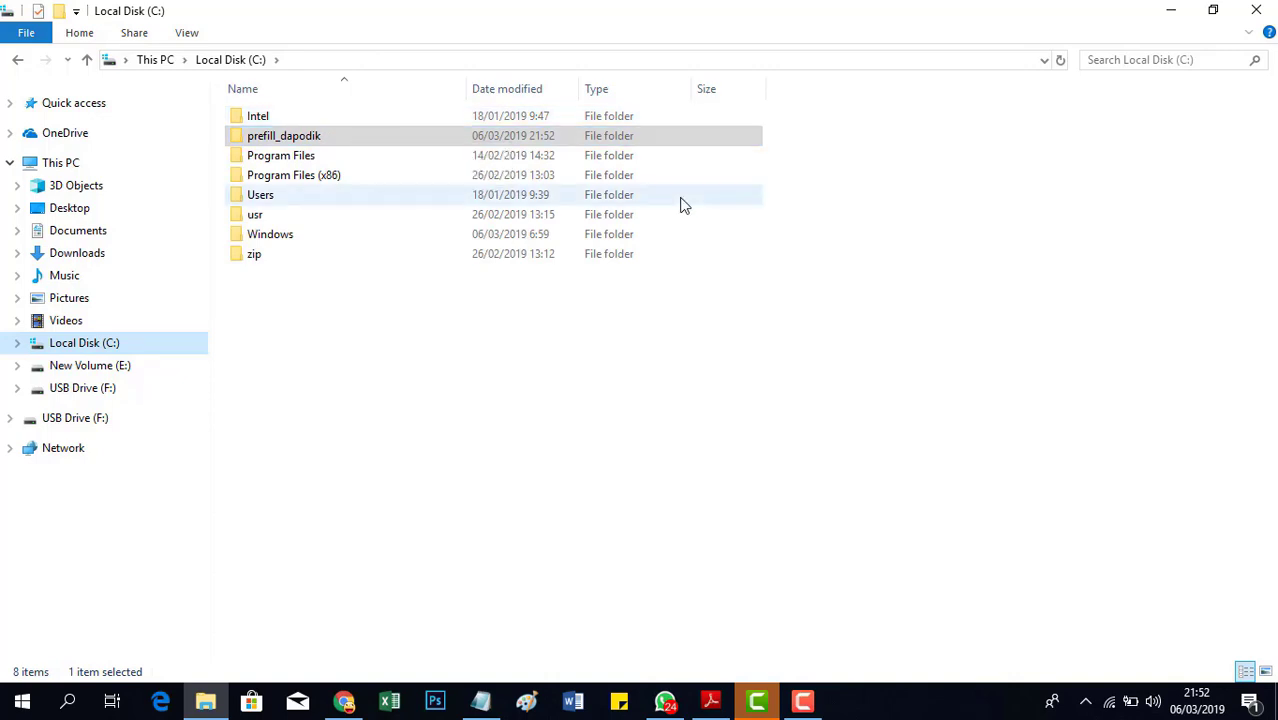
# Minimize the open windows, launch the Dapodik application from the desktop and dismiss the browser's download bar
pyautogui.click(1169, 12)
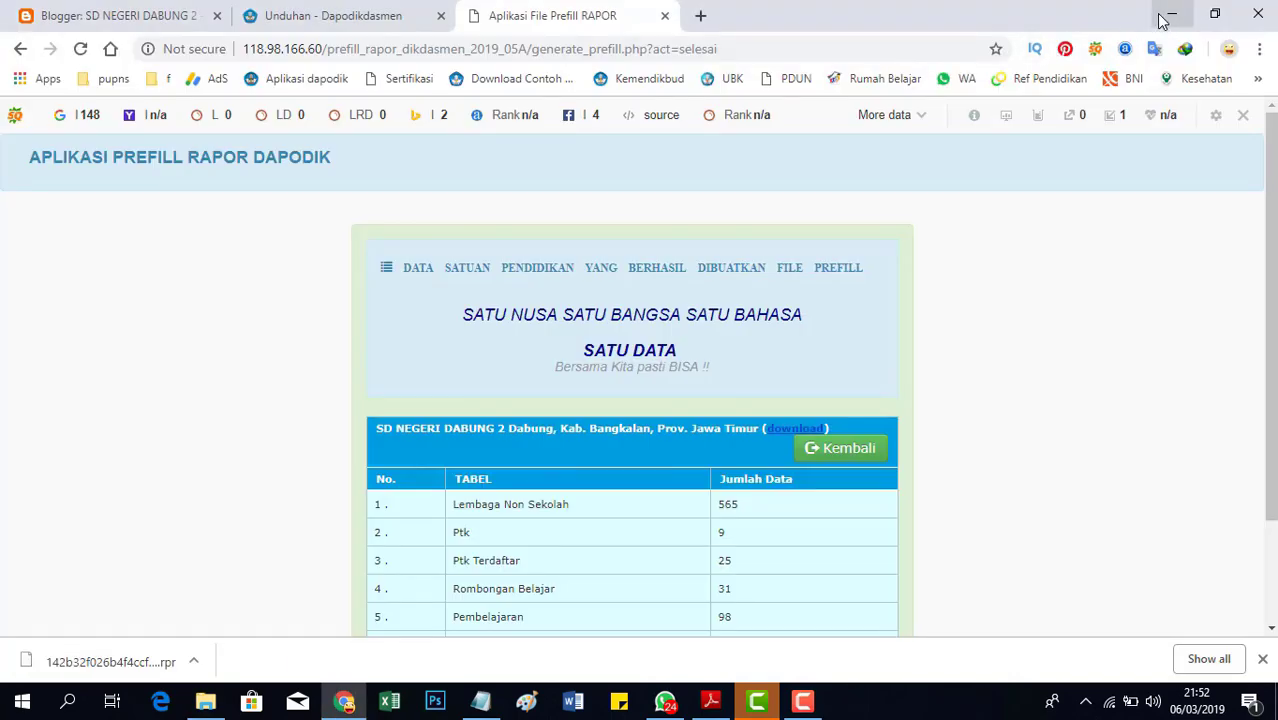
pyautogui.click(1168, 14)
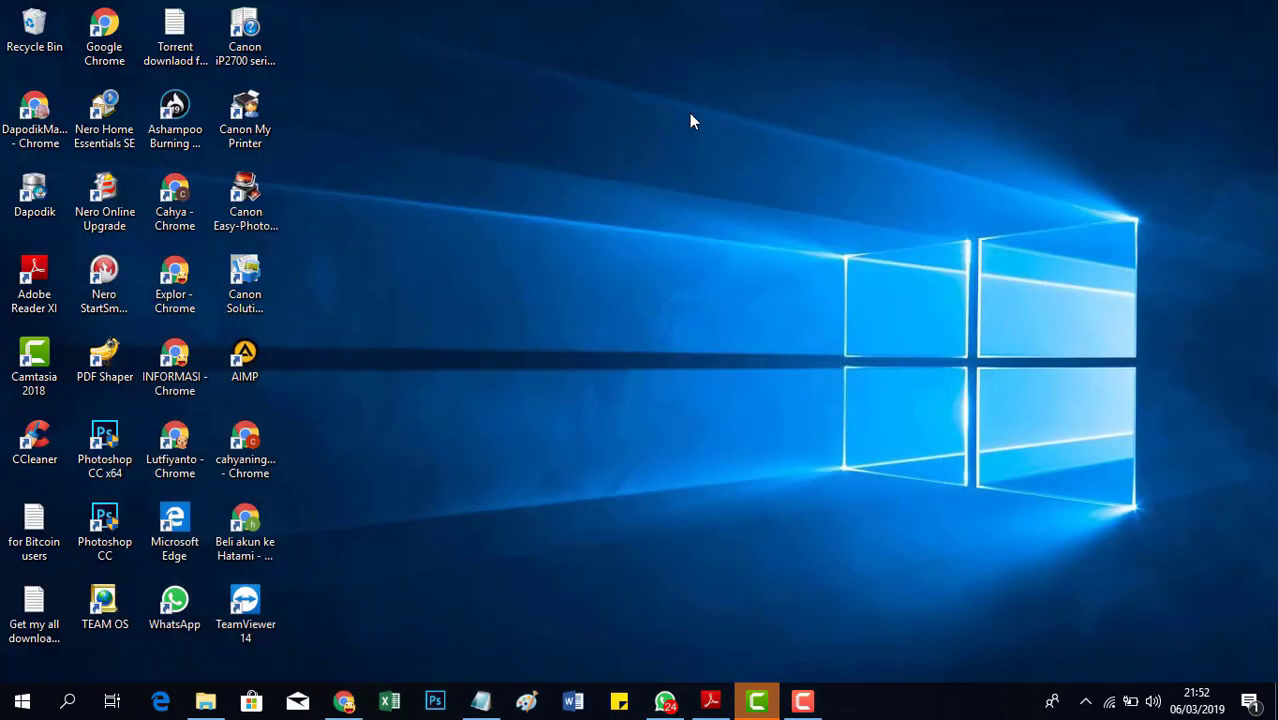
pyautogui.doubleClick(40, 205)
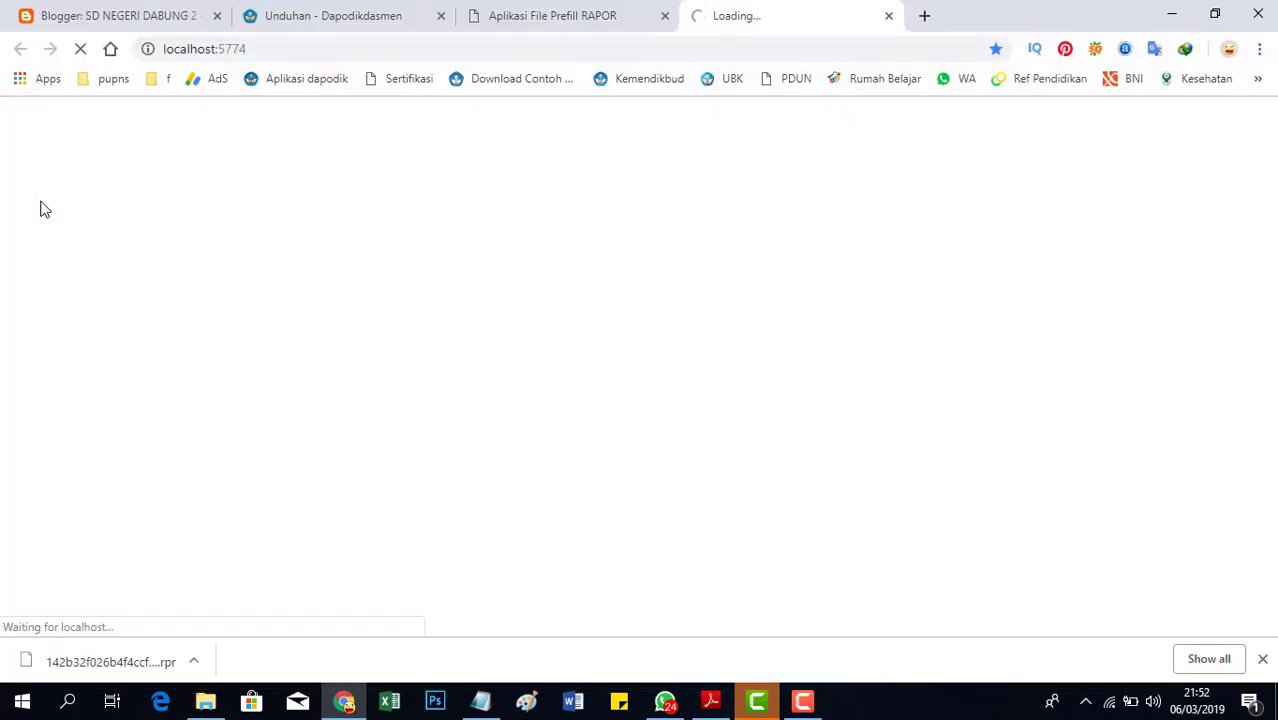
pyautogui.click(1263, 658)
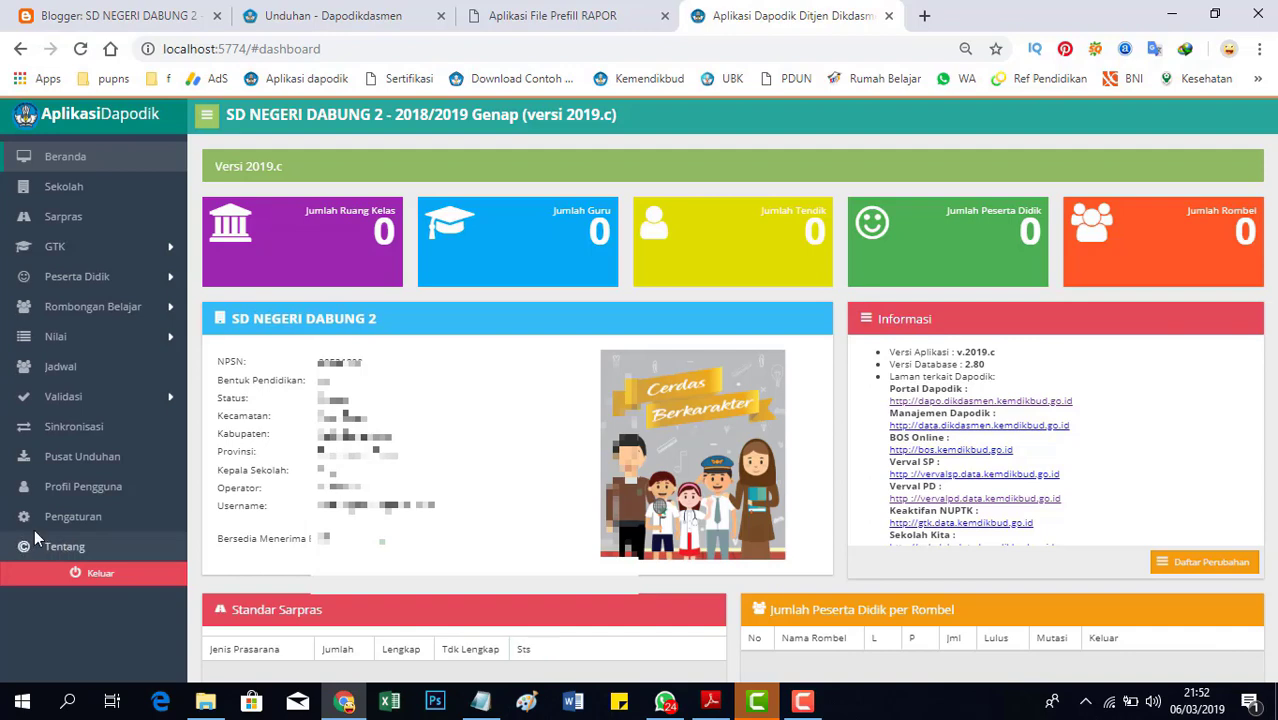
# Open the Prefill Rapor form in Pengaturan, fill in the registration code and password confirmation, and submit the data
pyautogui.click(103, 515)
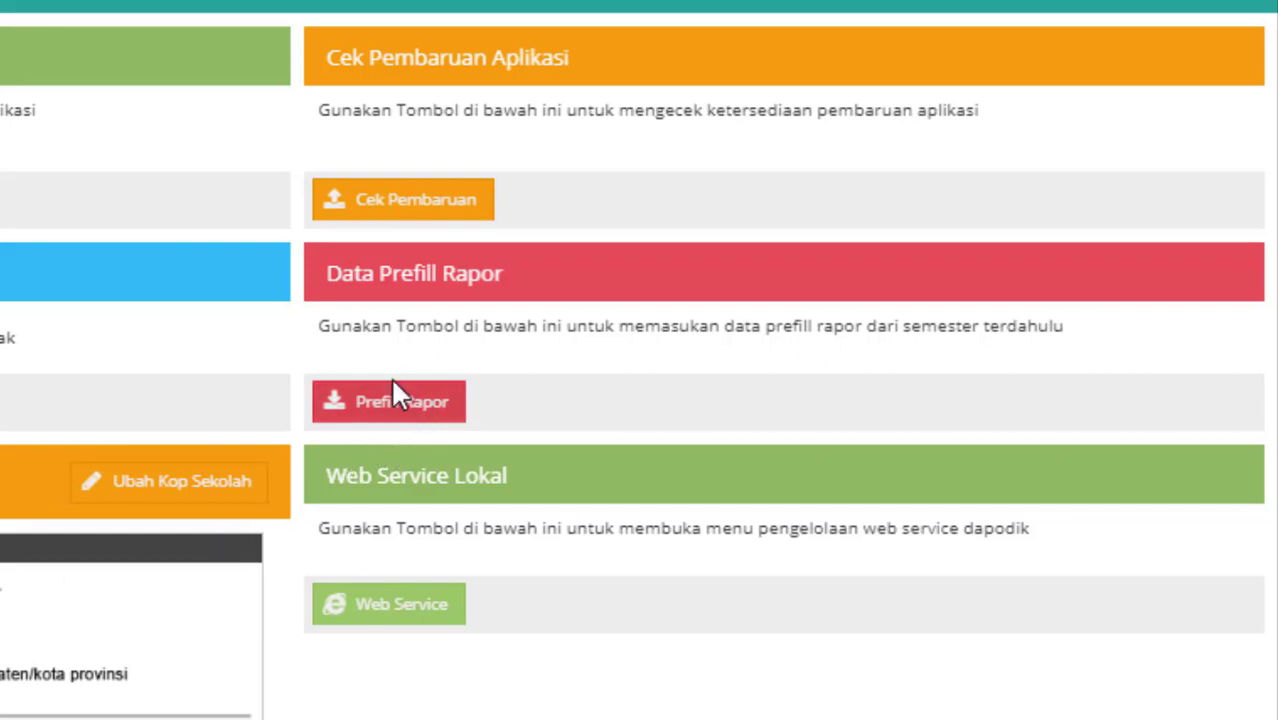
pyautogui.click(408, 405)
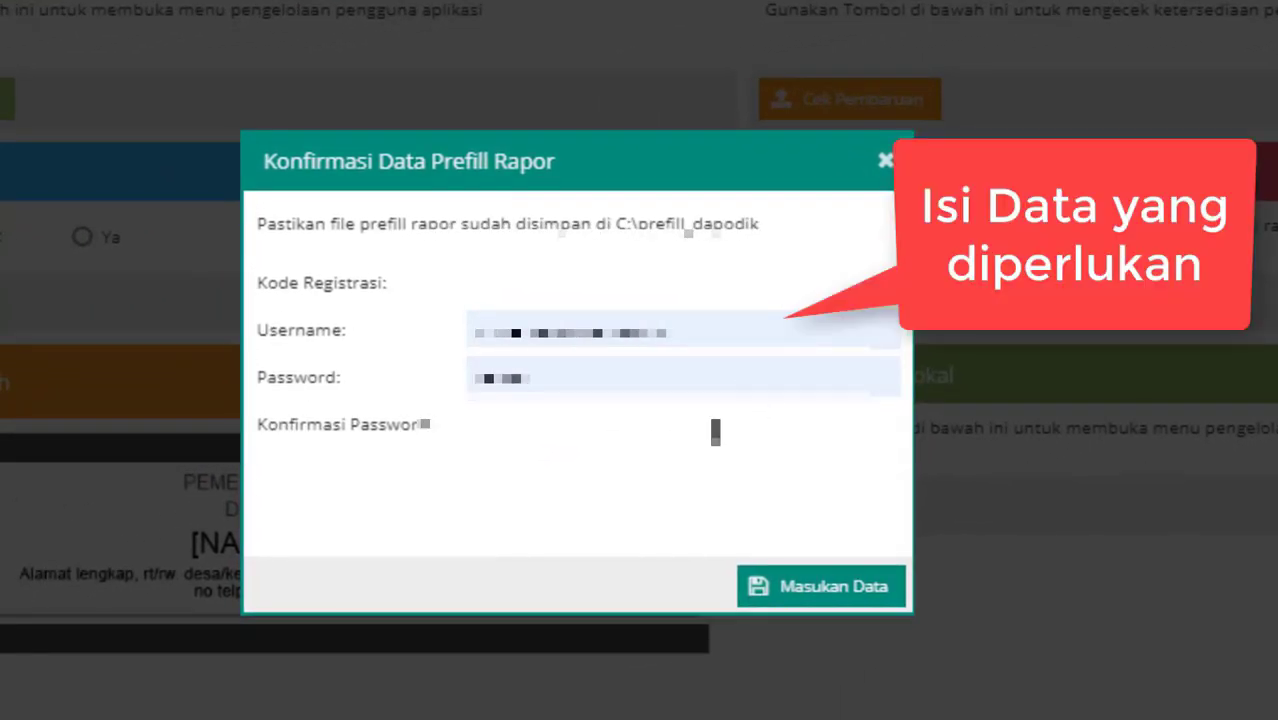
pyautogui.click(716, 430)
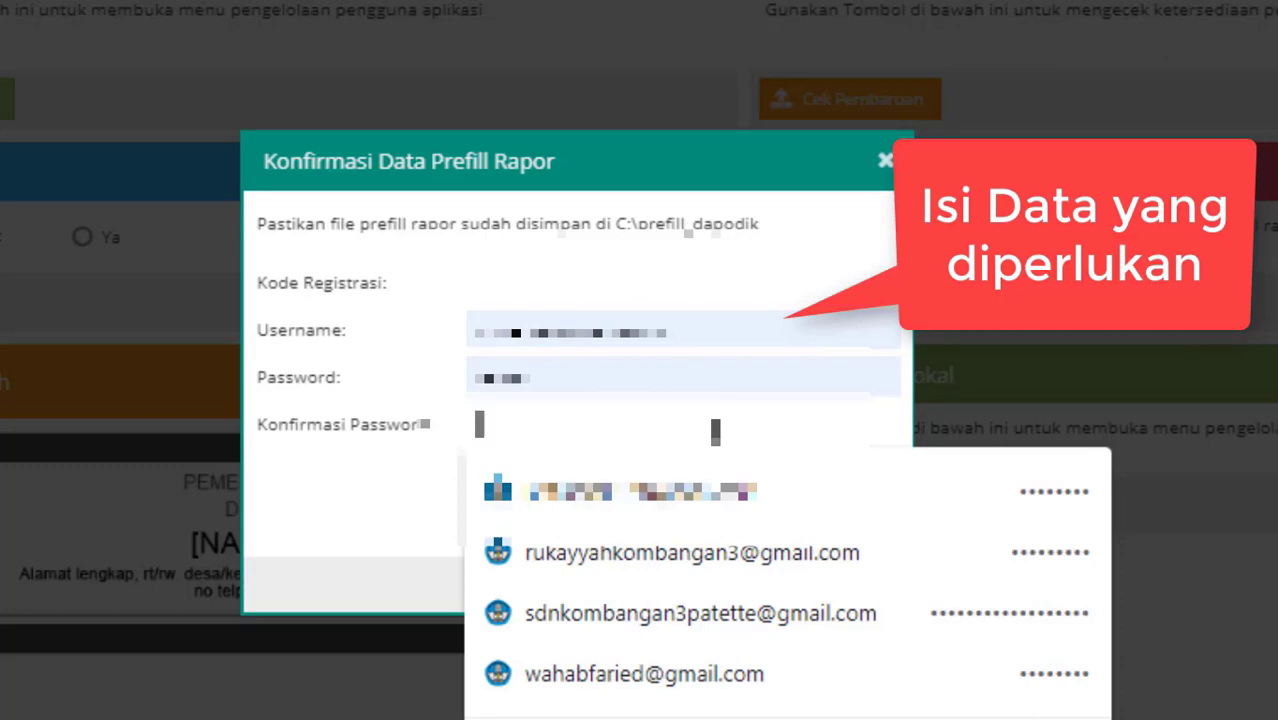
pyautogui.write('•')
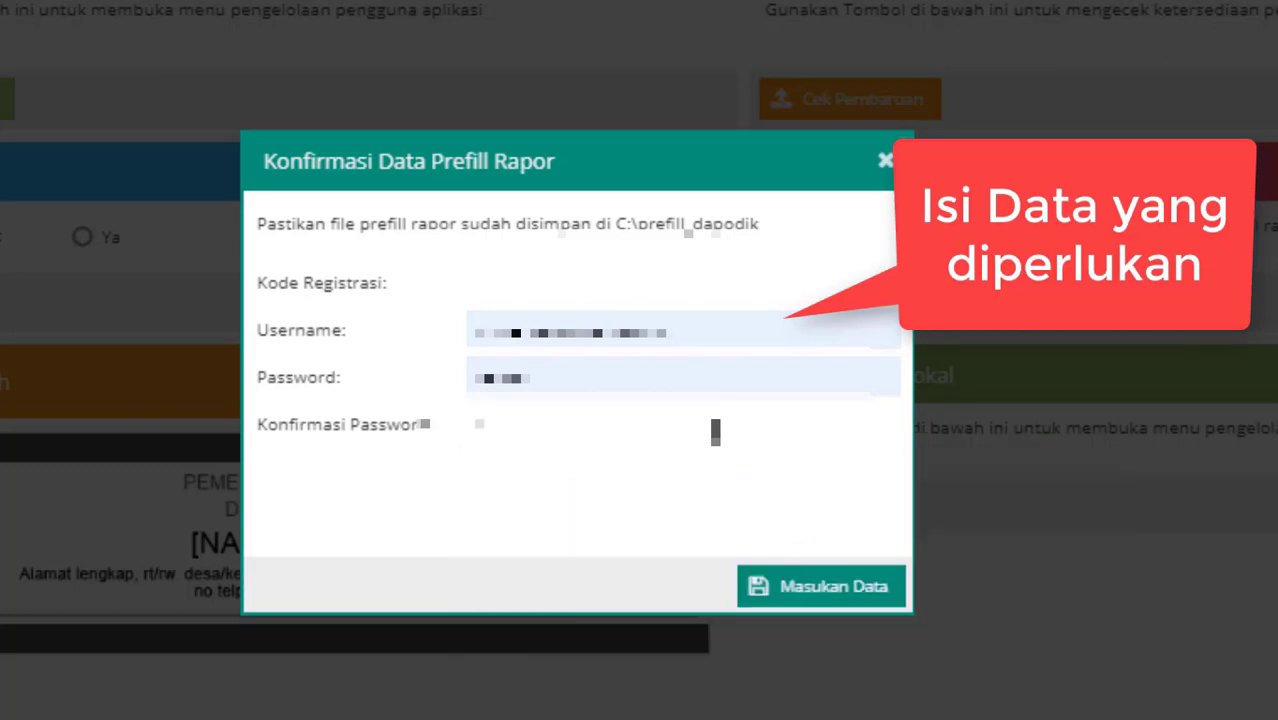
pyautogui.press('BackSpace')
pyautogui.write('•')
pyautogui.press('BackSpace')
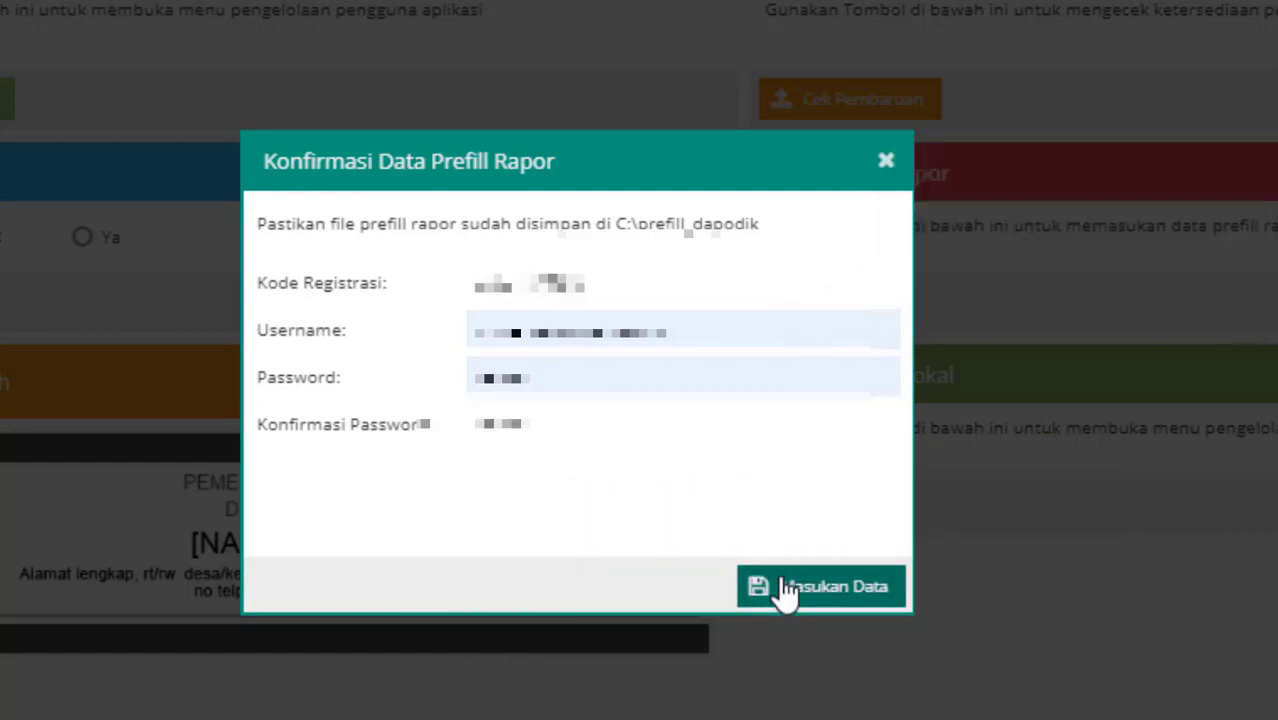
pyautogui.click(782, 590)
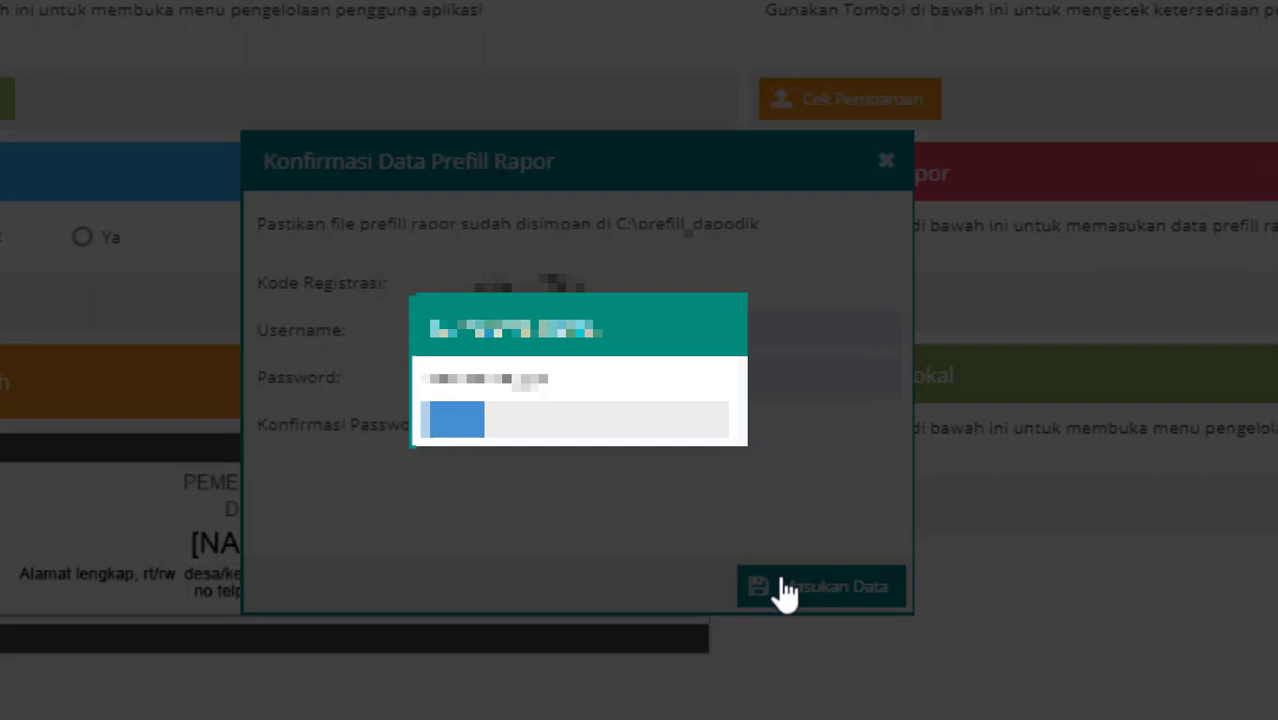